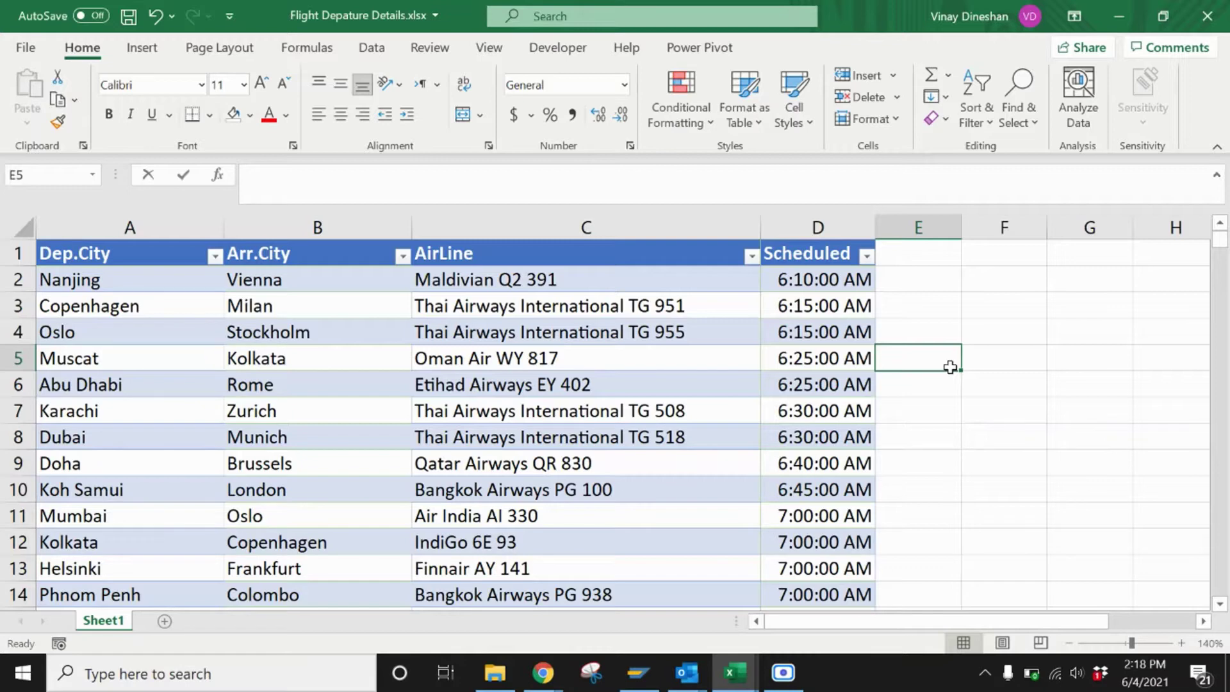
# Step: Review the Dep.City, Arr.City, AirLine and Scheduled columns of the Flight Depature Details table
pyautogui.click(523, 453)
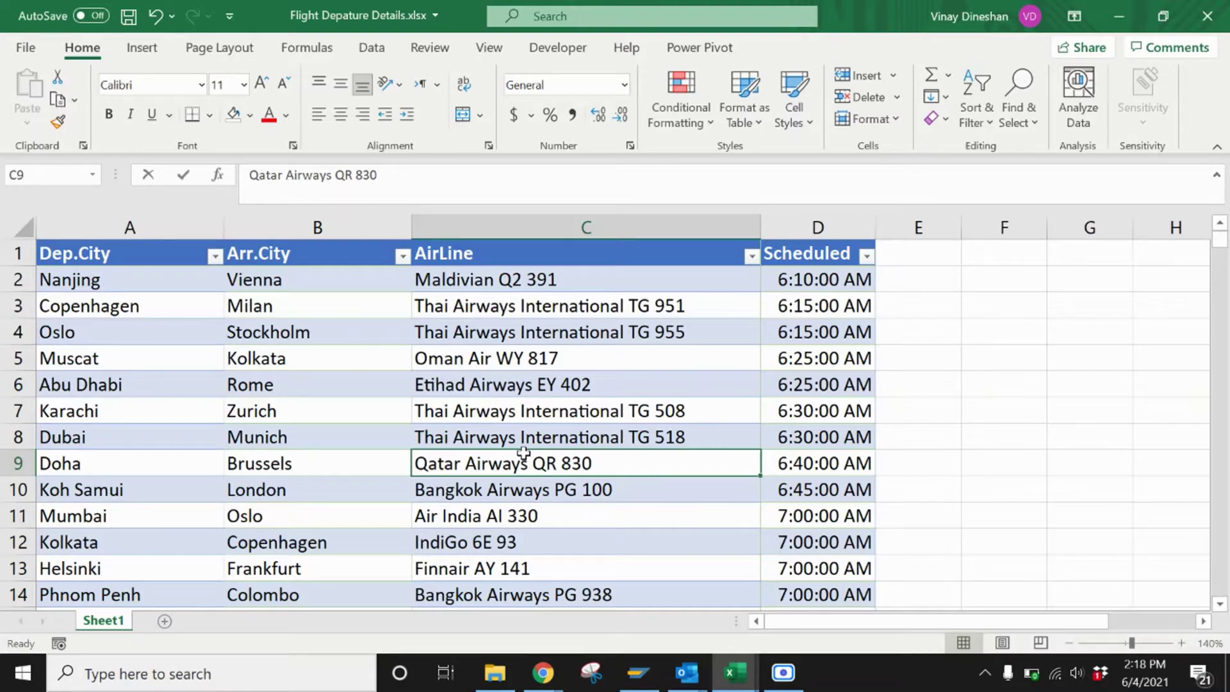
pyautogui.click(146, 225)
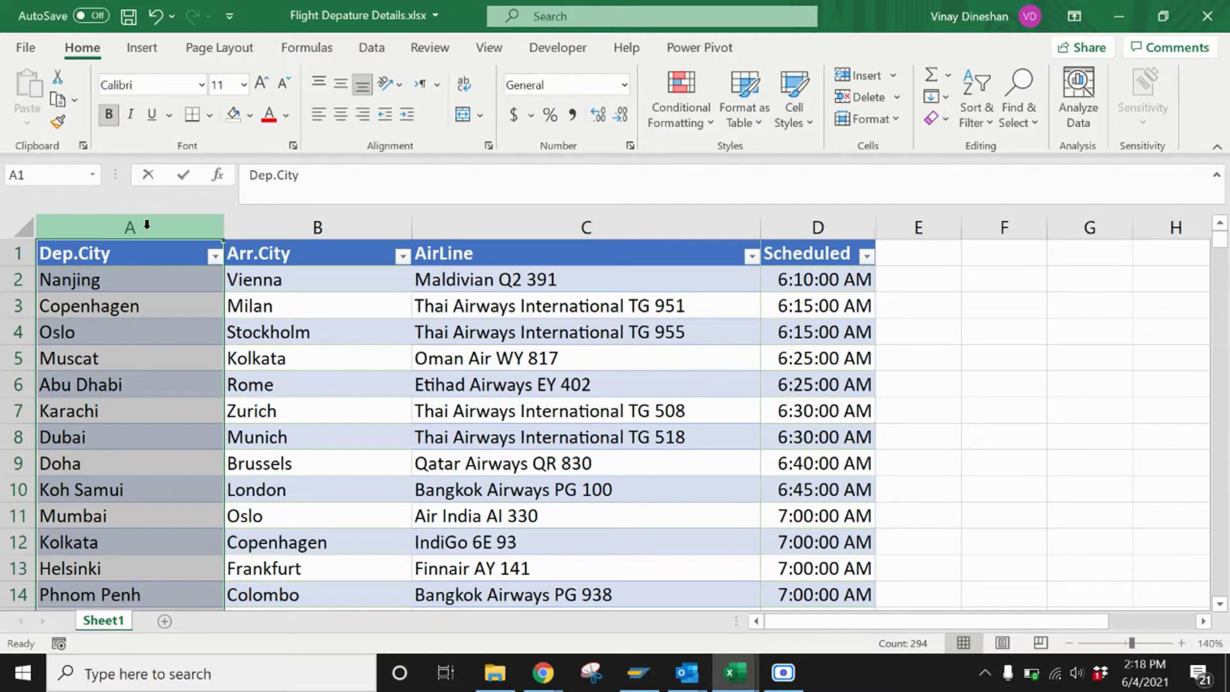
pyautogui.click(251, 229)
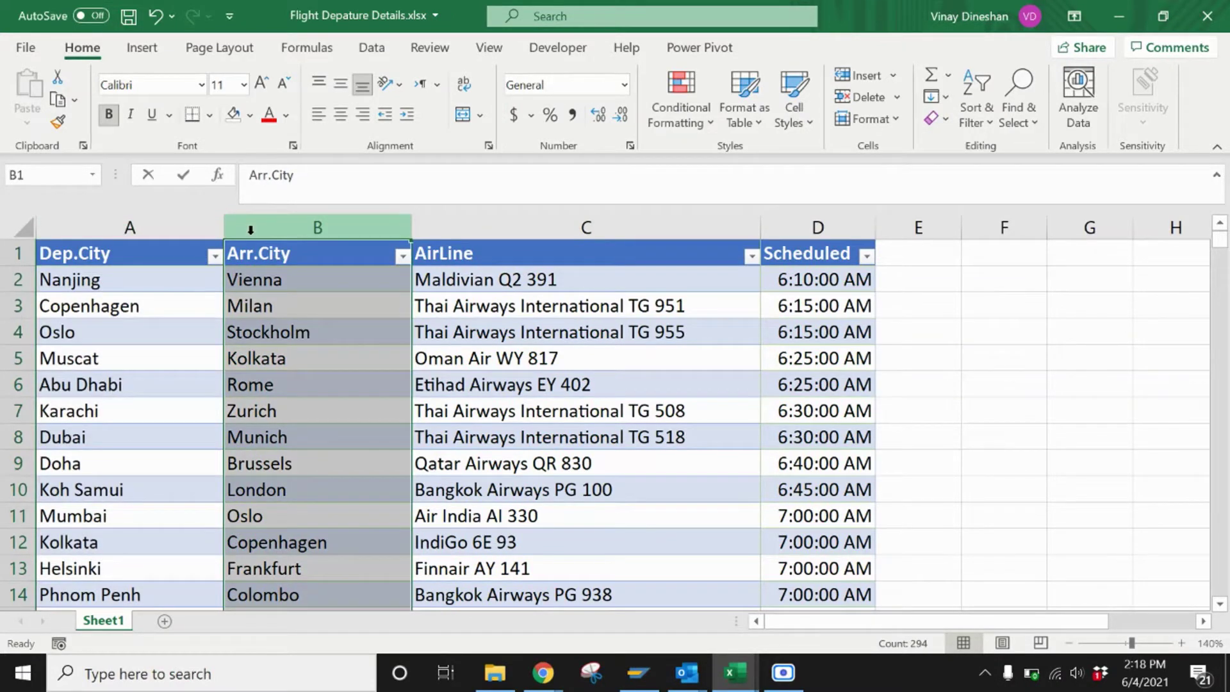
pyautogui.click(462, 229)
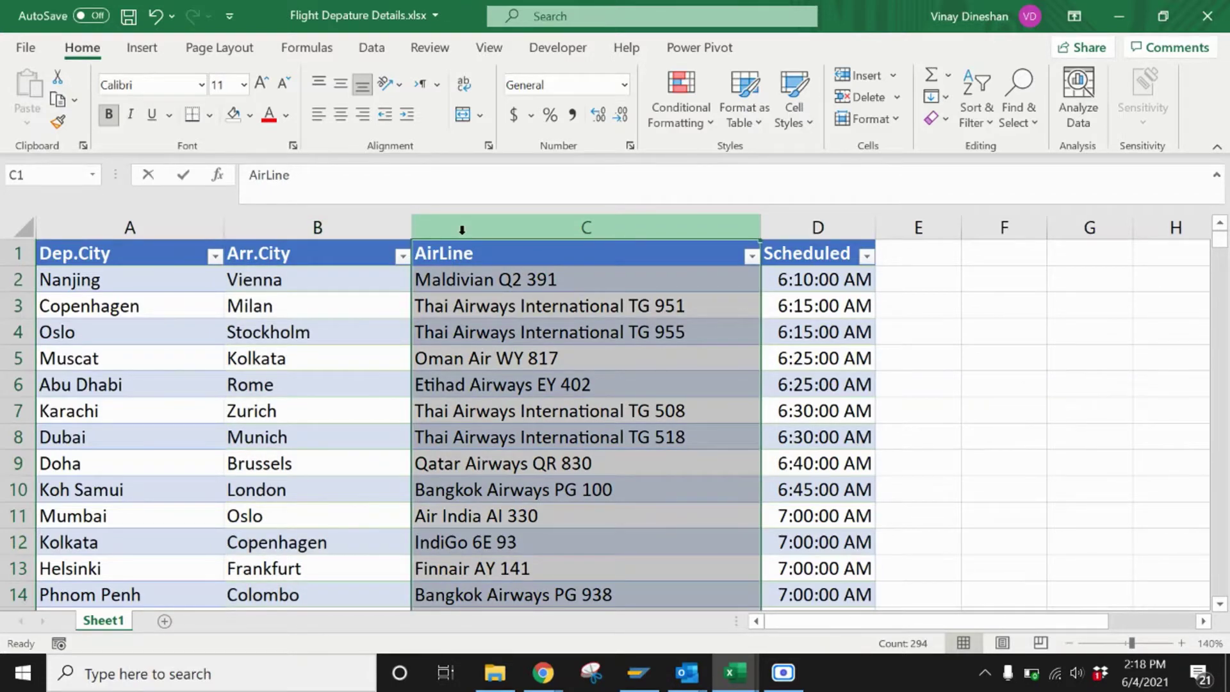
pyautogui.click(809, 229)
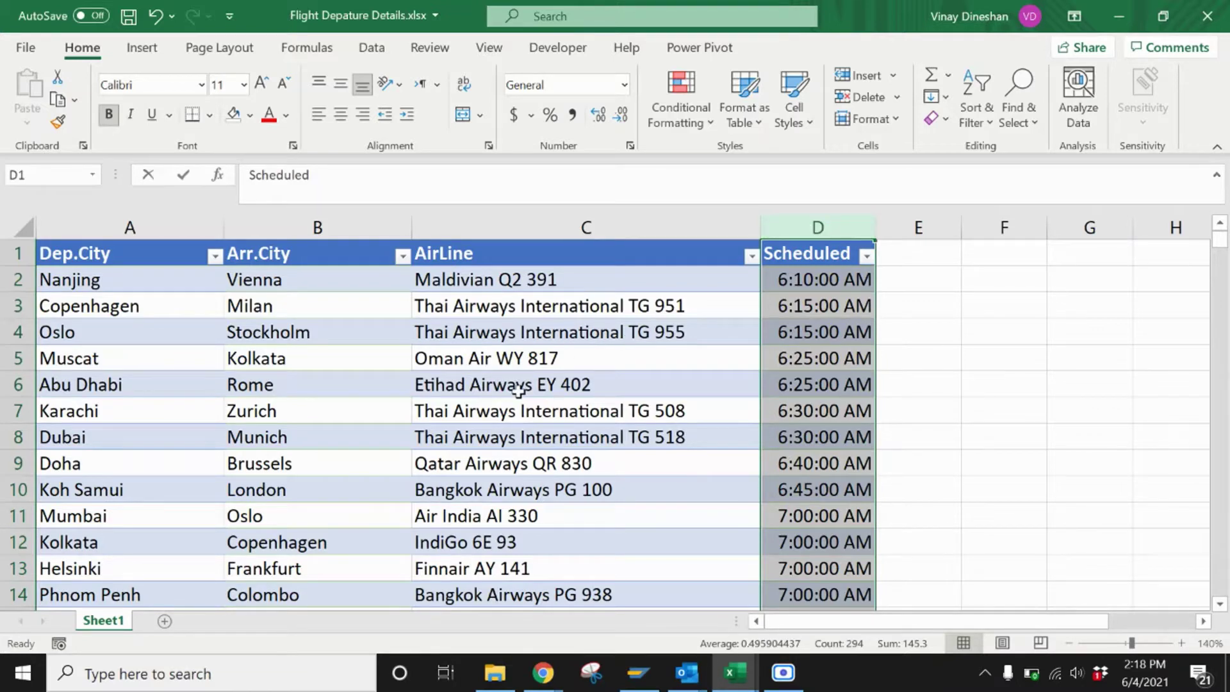
# Step: In the SpecificFlight Schedule workbook, select the empty Scheduled cells C2 to C6
pyautogui.click(734, 673)
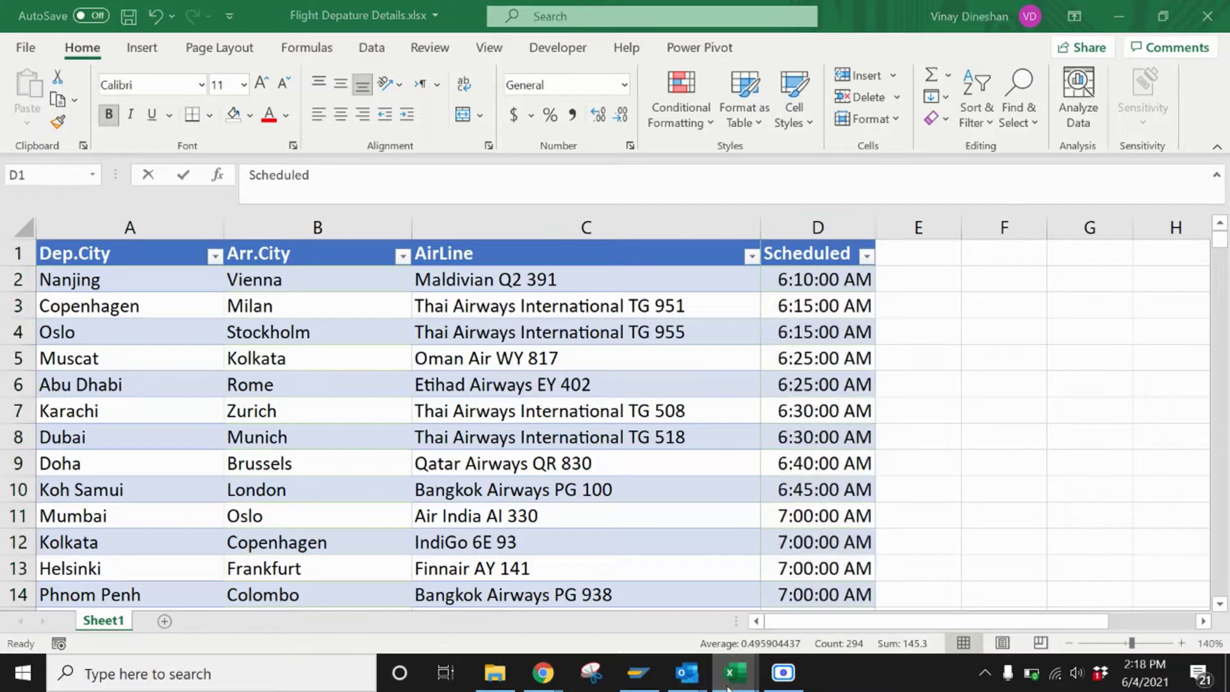
pyautogui.click(813, 617)
pyautogui.click(530, 497)
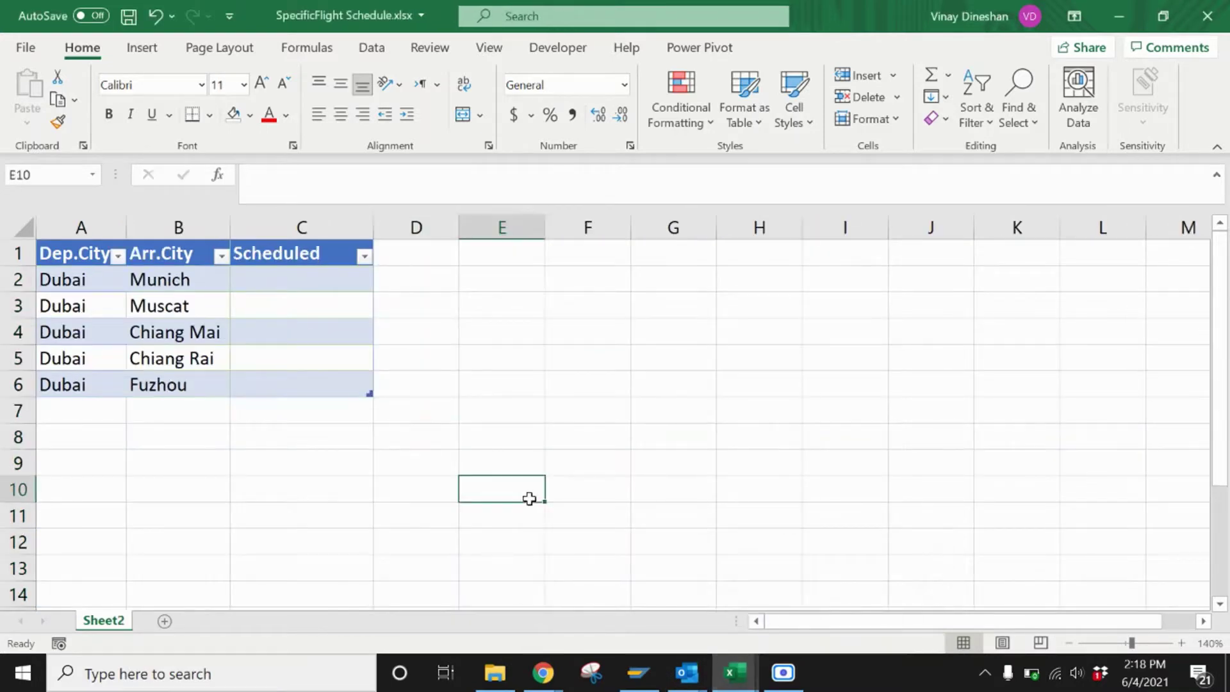
pyautogui.moveTo(328, 289); pyautogui.dragTo(339, 382)
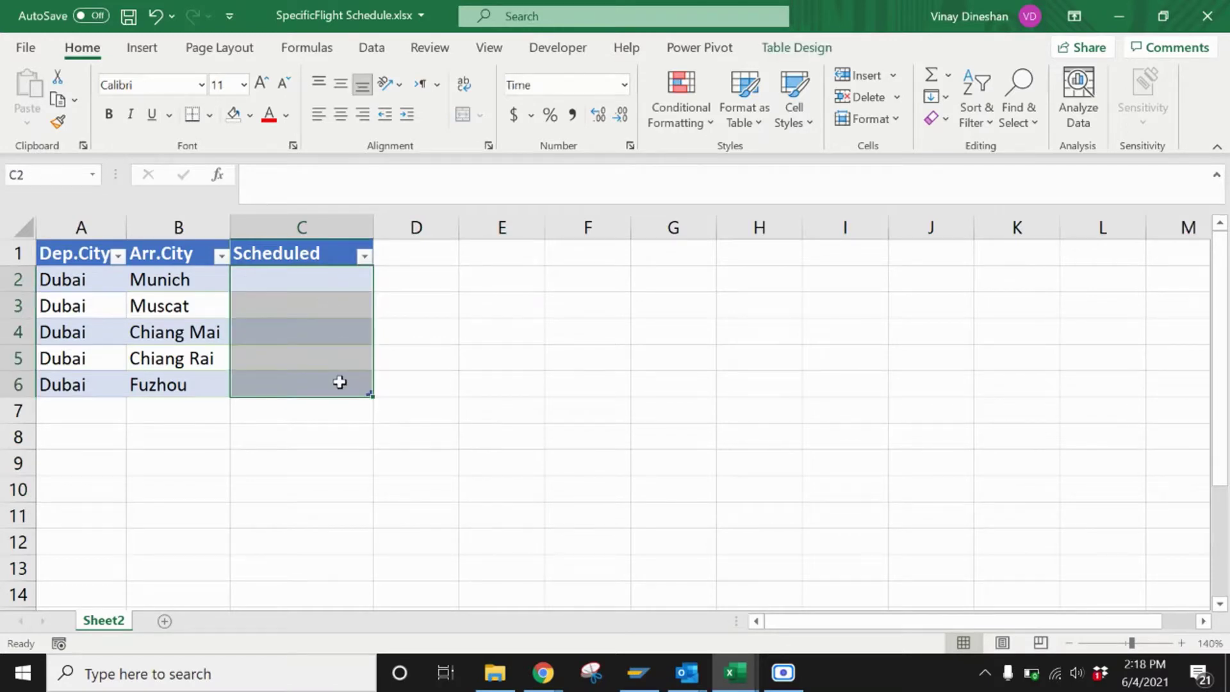
# Step: Review the schedule's Dep.City and Arr.City values, ending on the empty Scheduled cell of the Dubai–Fuzhou row
pyautogui.click(95, 278)
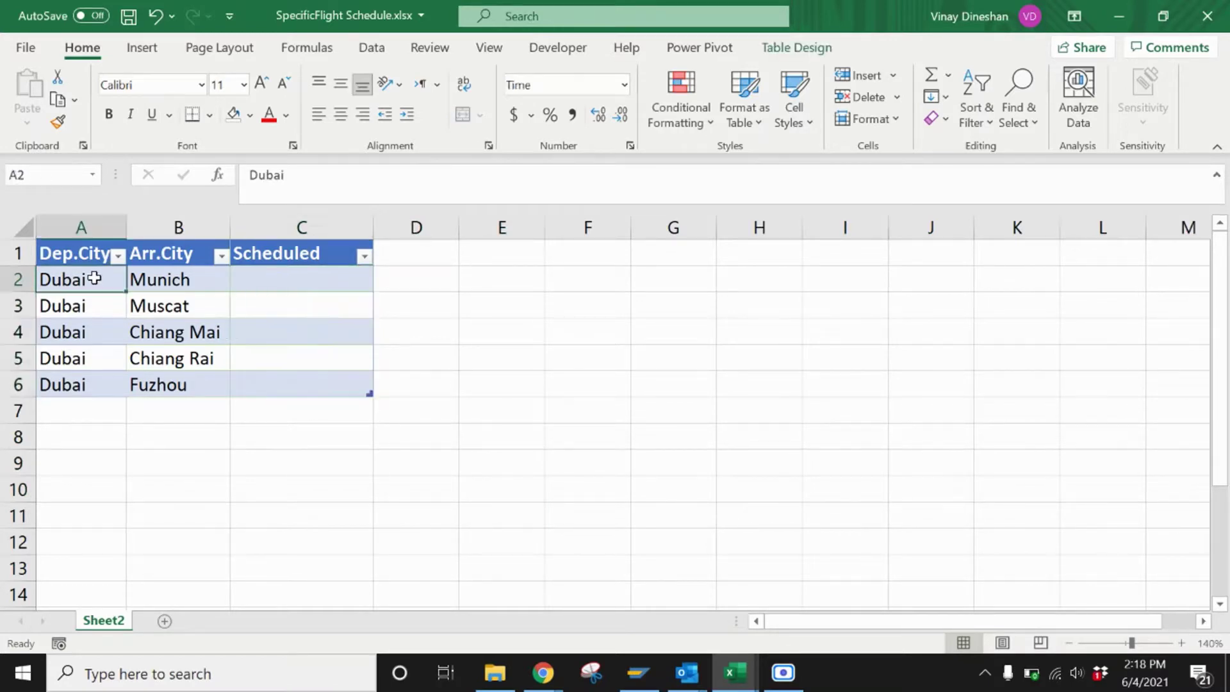
pyautogui.moveTo(90, 277); pyautogui.dragTo(103, 390)
pyautogui.moveTo(171, 278); pyautogui.dragTo(184, 385)
pyautogui.click(233, 474)
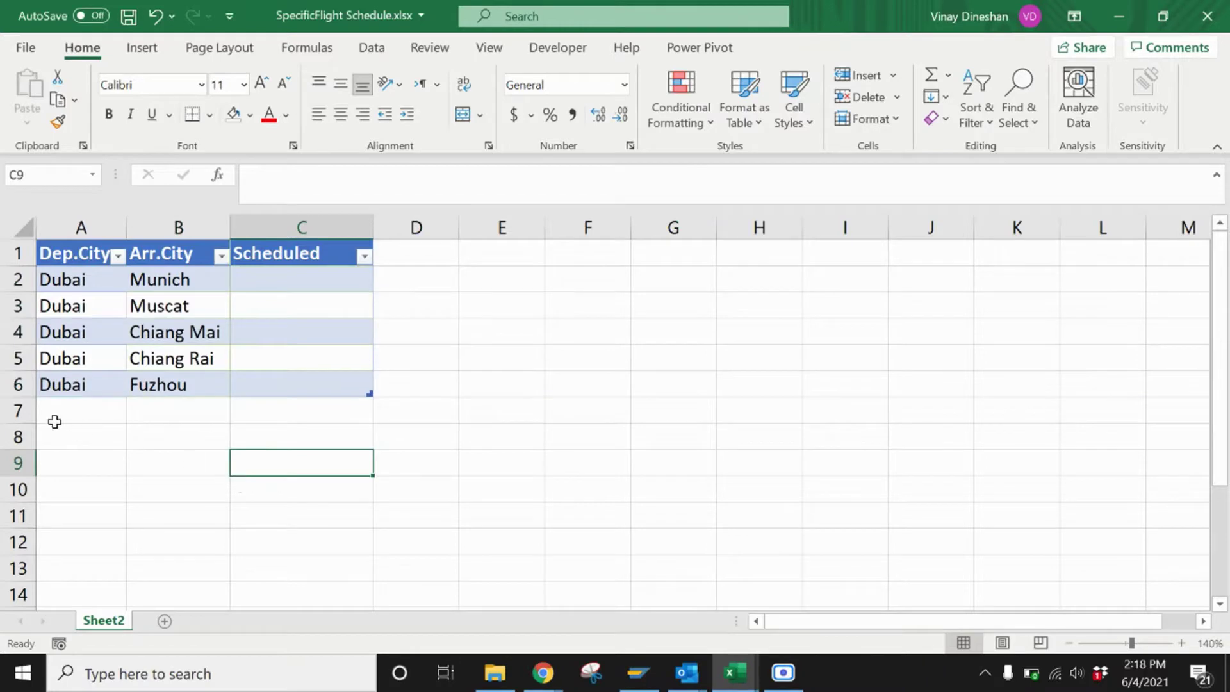
pyautogui.click(79, 388)
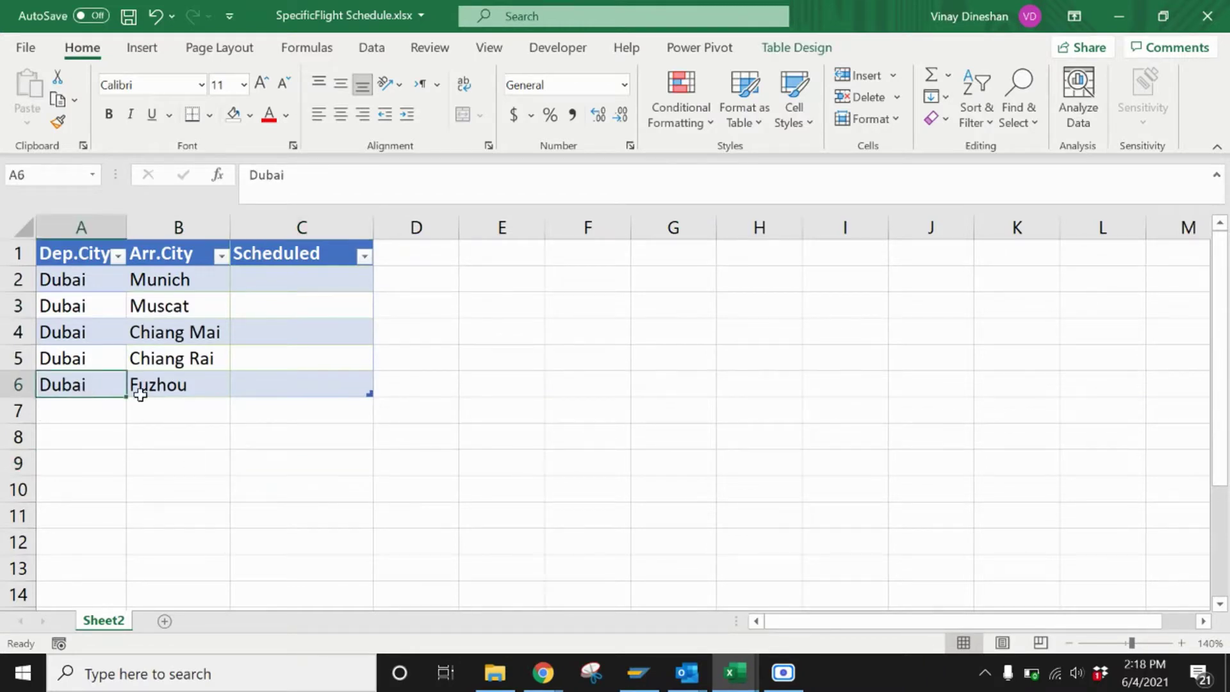
pyautogui.click(165, 386)
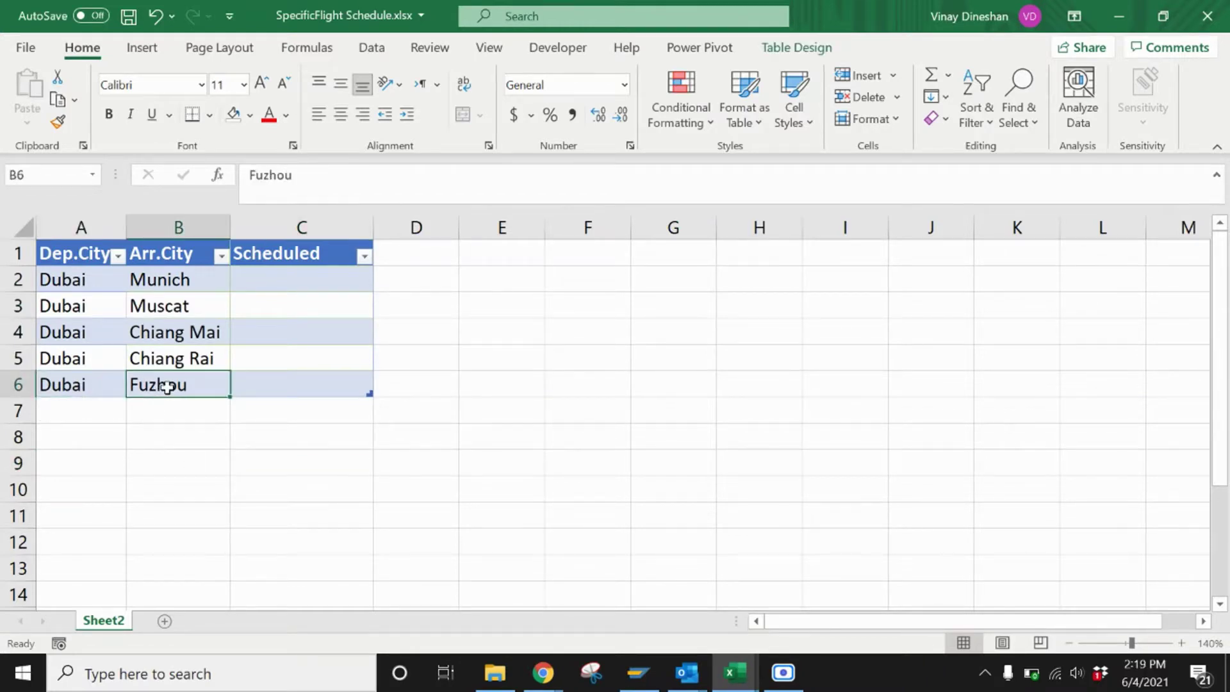
pyautogui.click(286, 389)
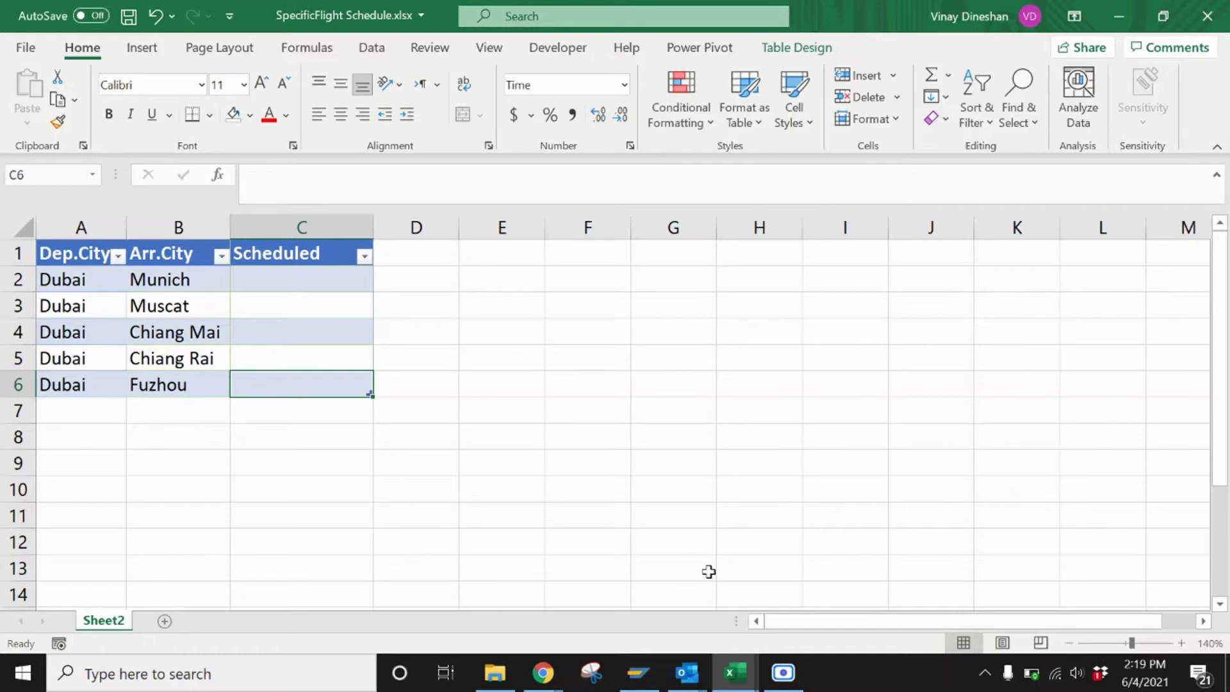
# Step: Return to the Flight Depature Details workbook and select an airline entry
pyautogui.click(735, 673)
pyautogui.click(630, 597)
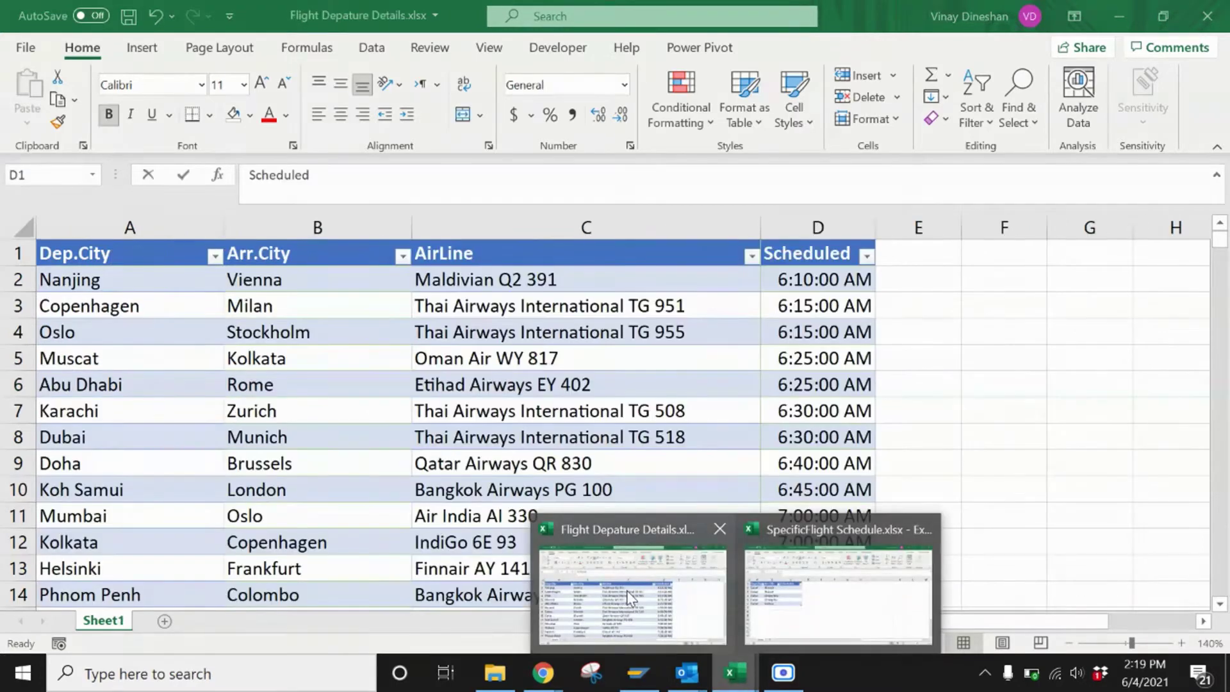
pyautogui.click(467, 402)
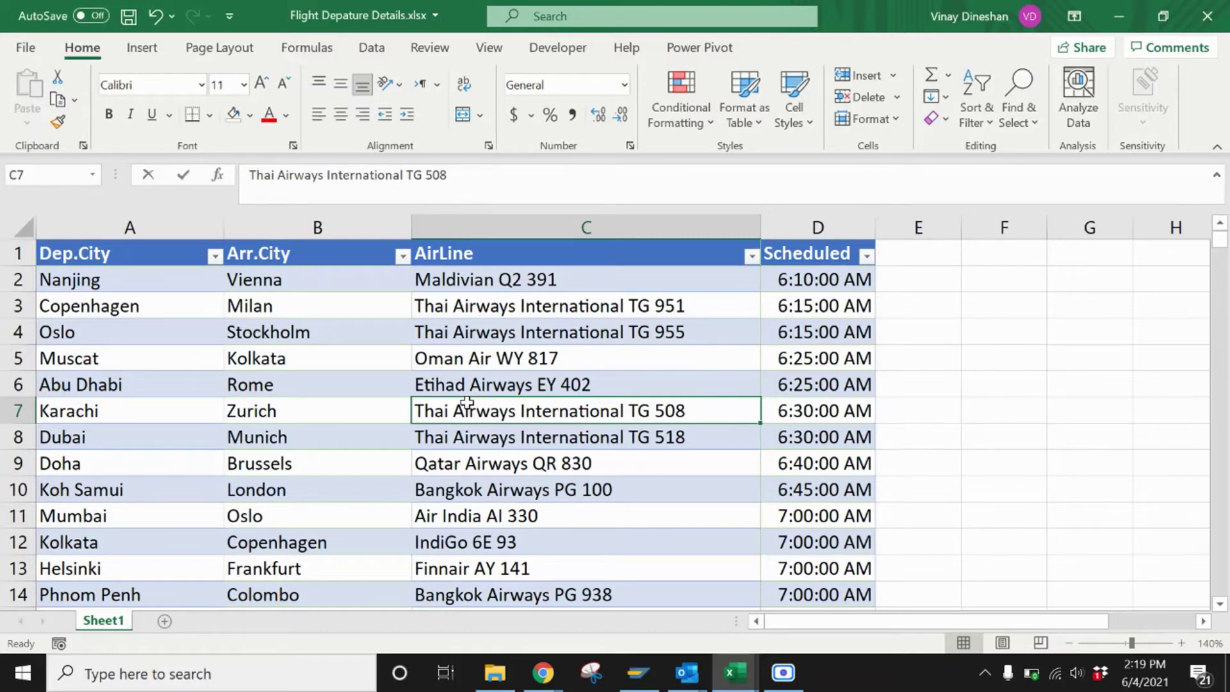
# Step: Insert a blank column C before AirLine and enter a | separator in C2
pyautogui.rightClick(544, 222)
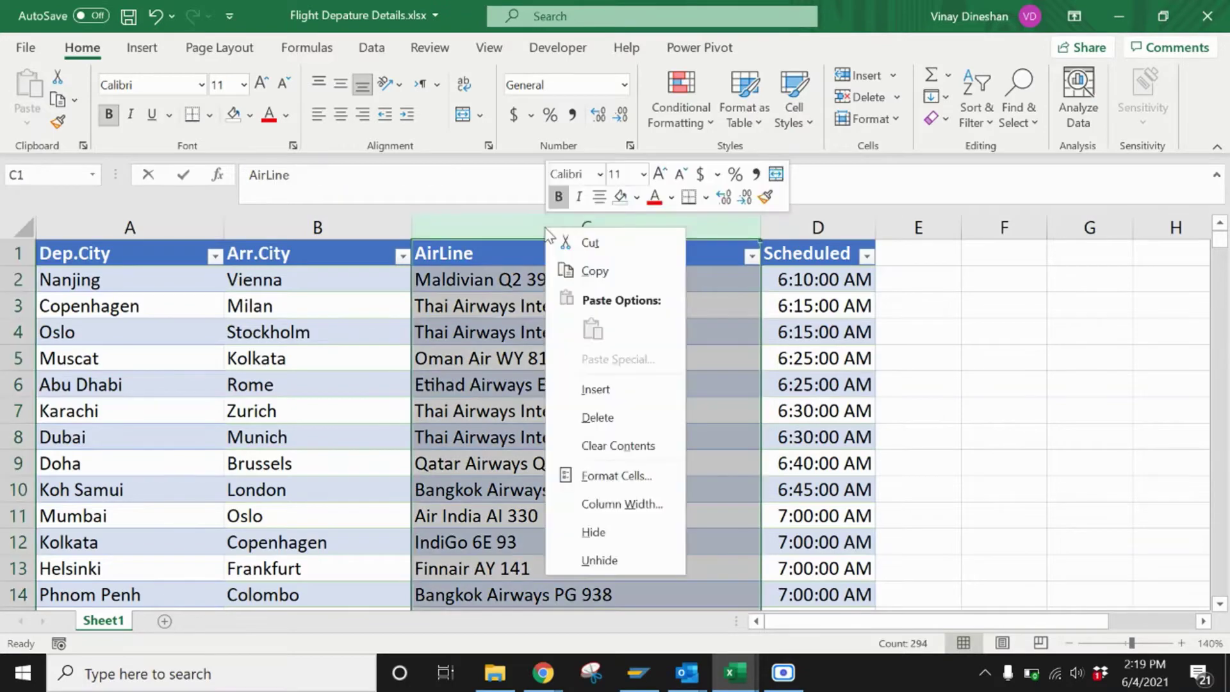
pyautogui.click(633, 389)
pyautogui.click(530, 385)
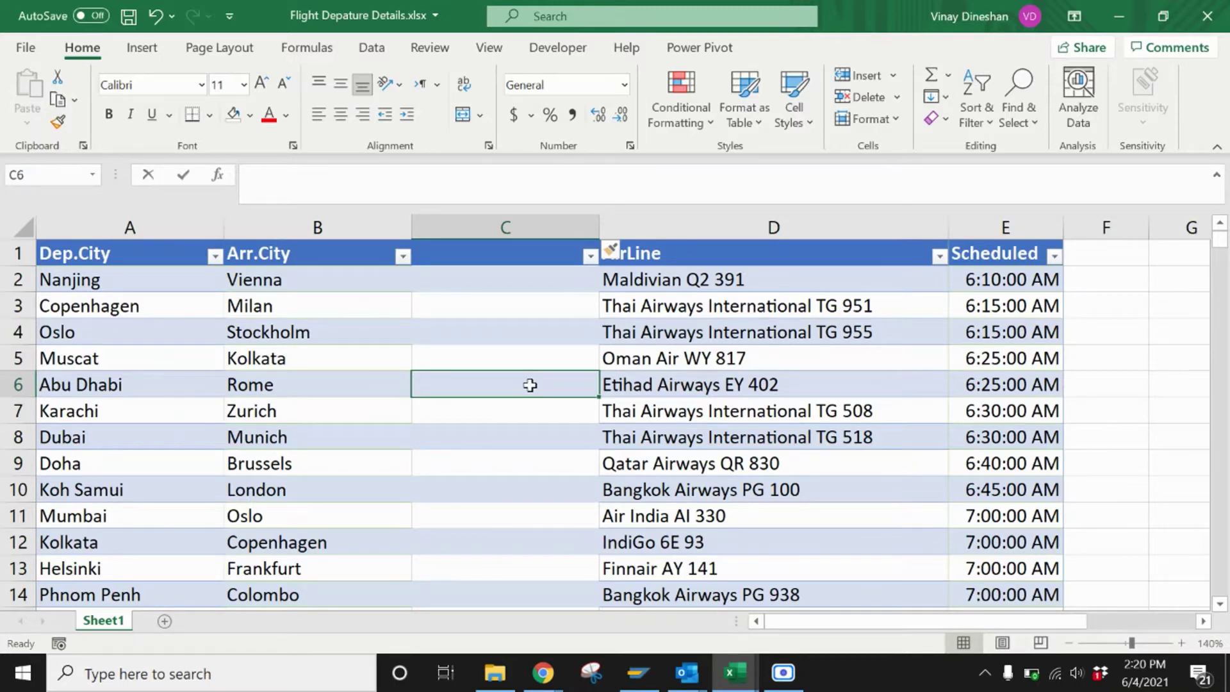
pyautogui.click(492, 276)
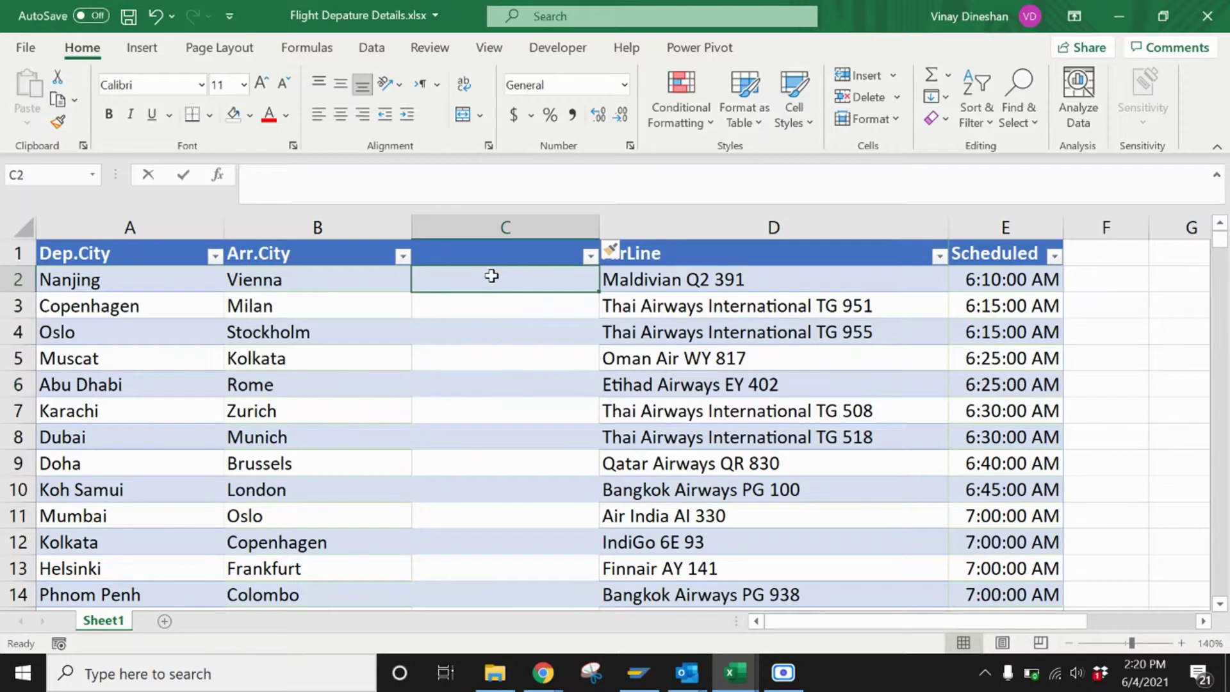
pyautogui.doubleClick(491, 276)
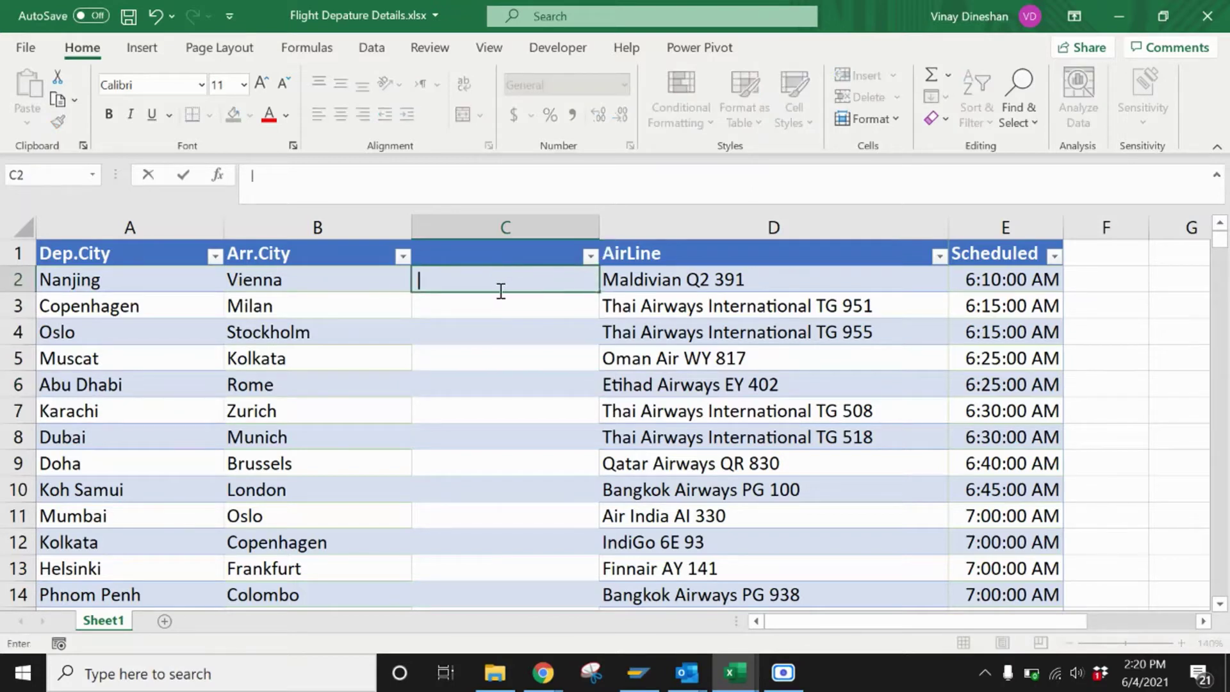
pyautogui.click(504, 302)
pyautogui.click(546, 280)
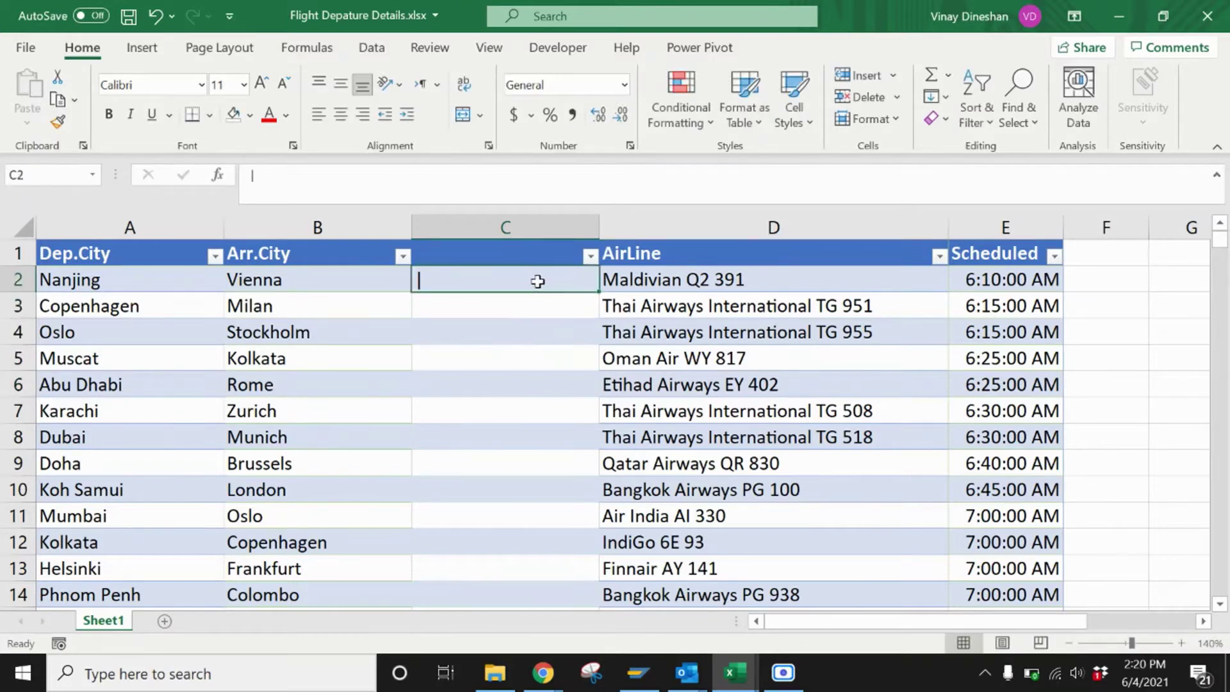
# Step: Fill the | separator down column C and insert another blank column before AirLine
pyautogui.doubleClick(600, 292)
pyautogui.click(636, 228)
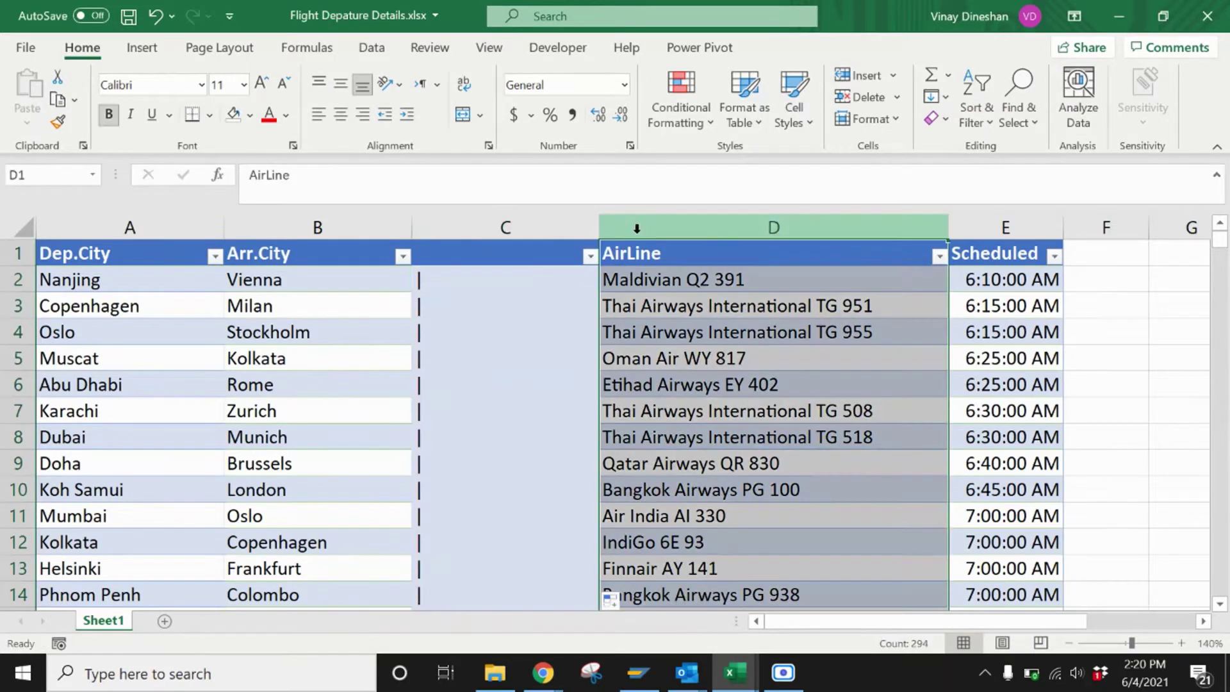
pyautogui.rightClick(639, 233)
pyautogui.click(701, 398)
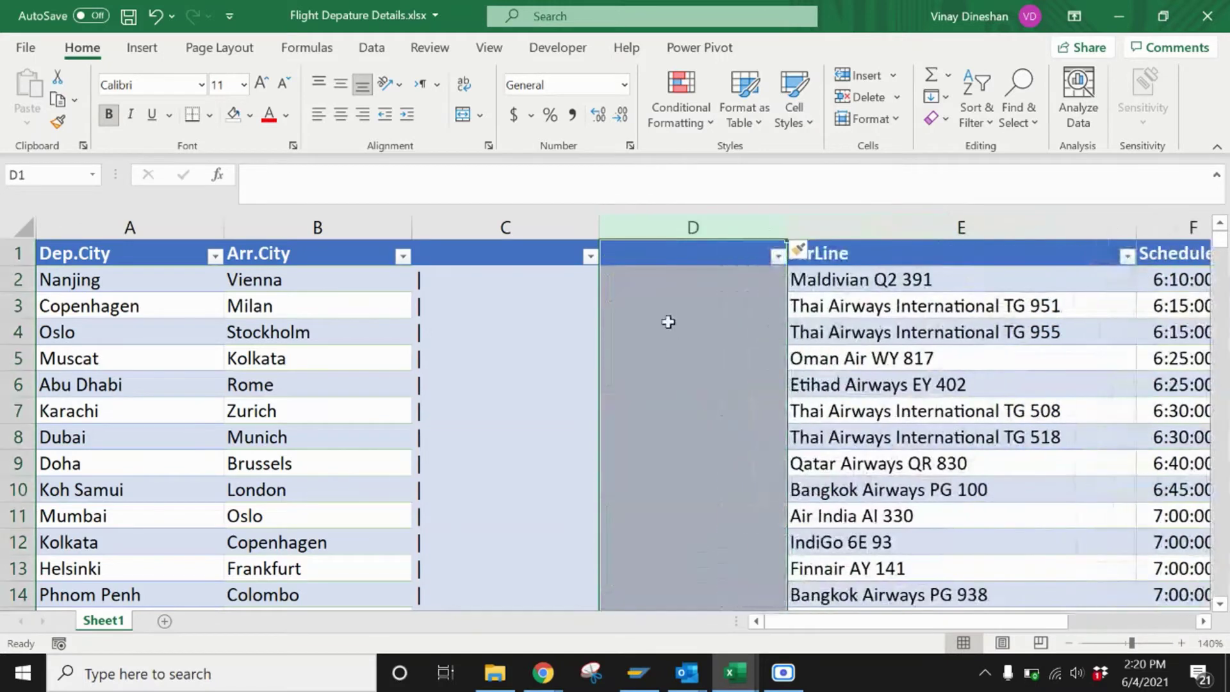
# Step: Enter =CONCATENATE(A2,C2,B2) in D2 and fill it down the whole column
pyautogui.click(681, 276)
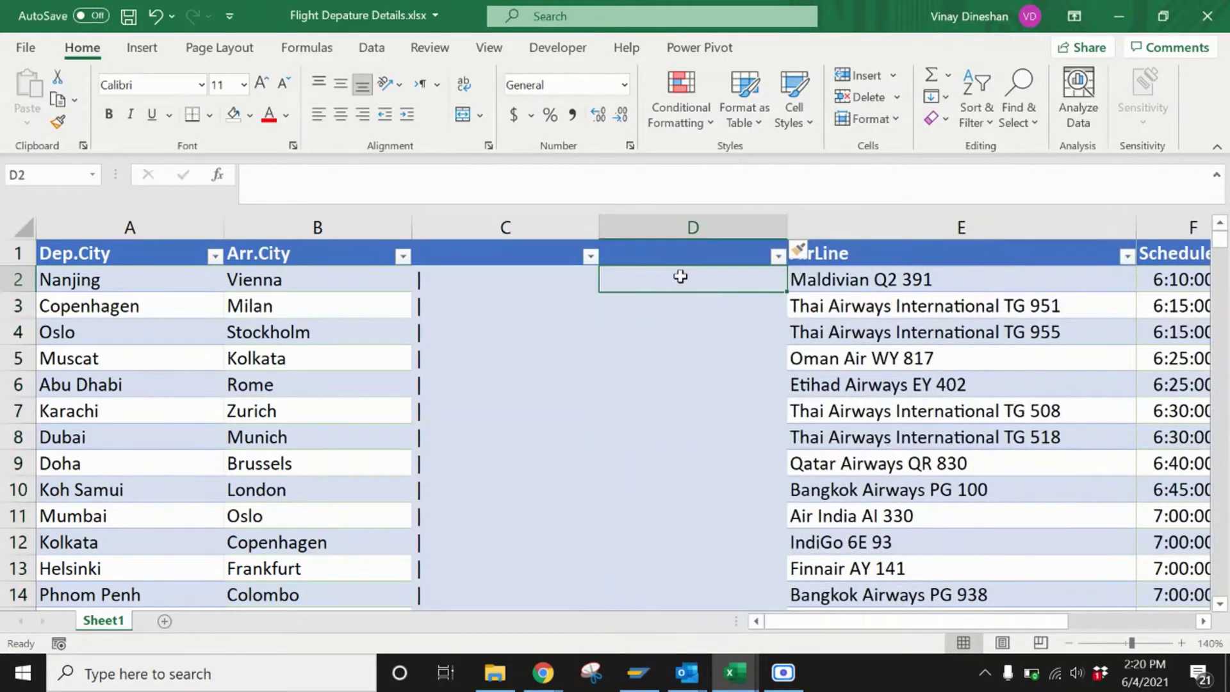
pyautogui.write('=c')
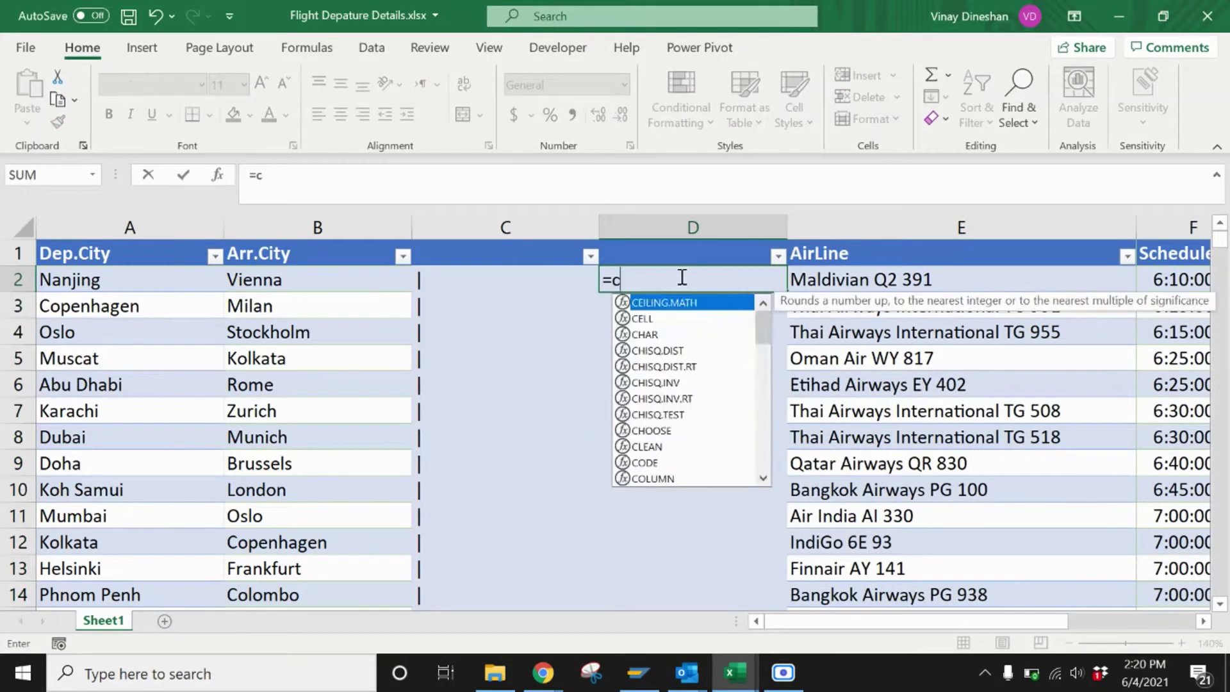
pyautogui.write('onca')
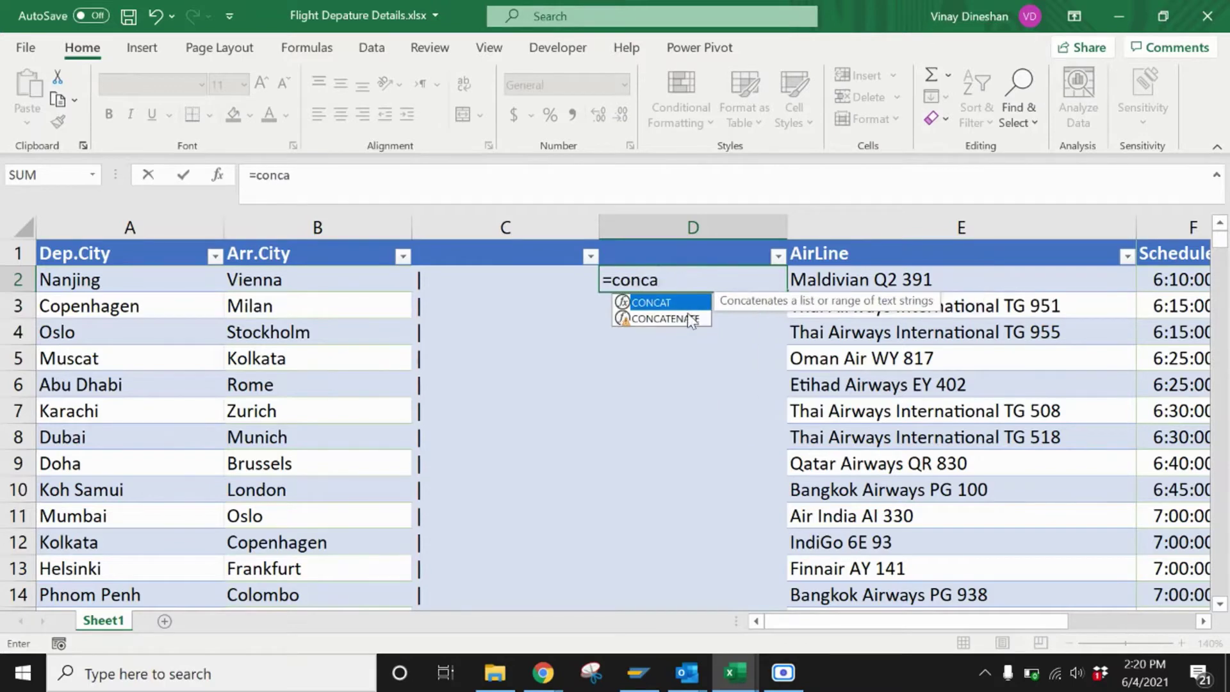
pyautogui.doubleClick(667, 318)
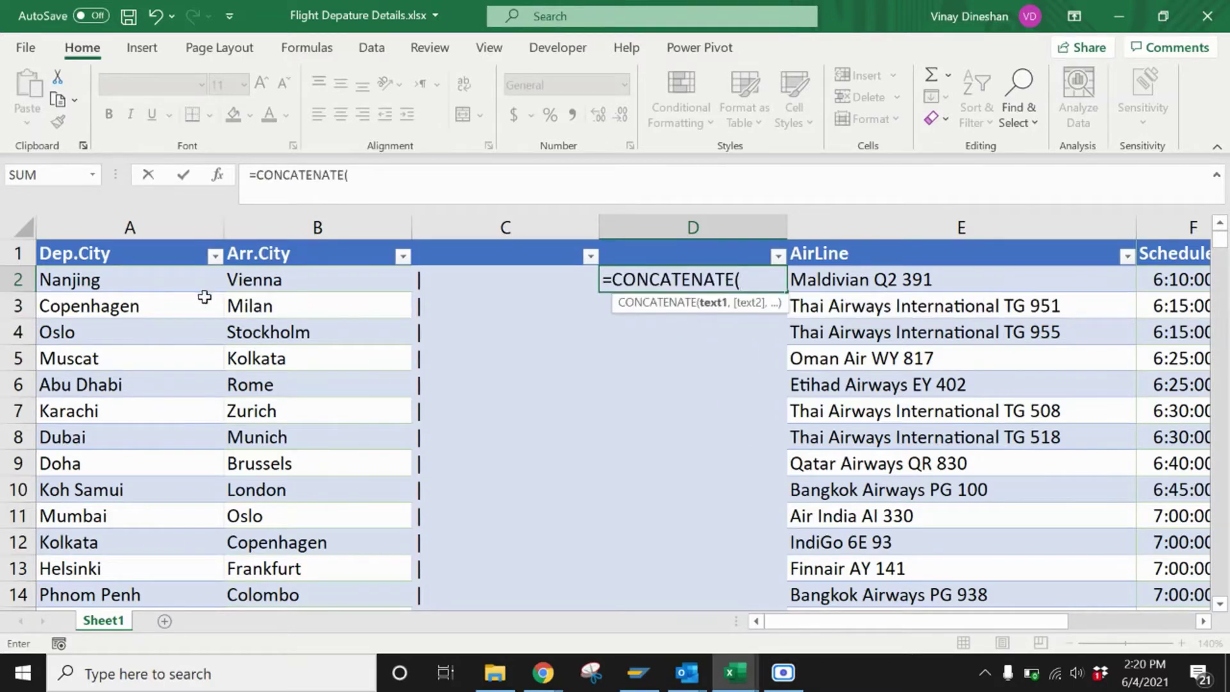
pyautogui.click(184, 284)
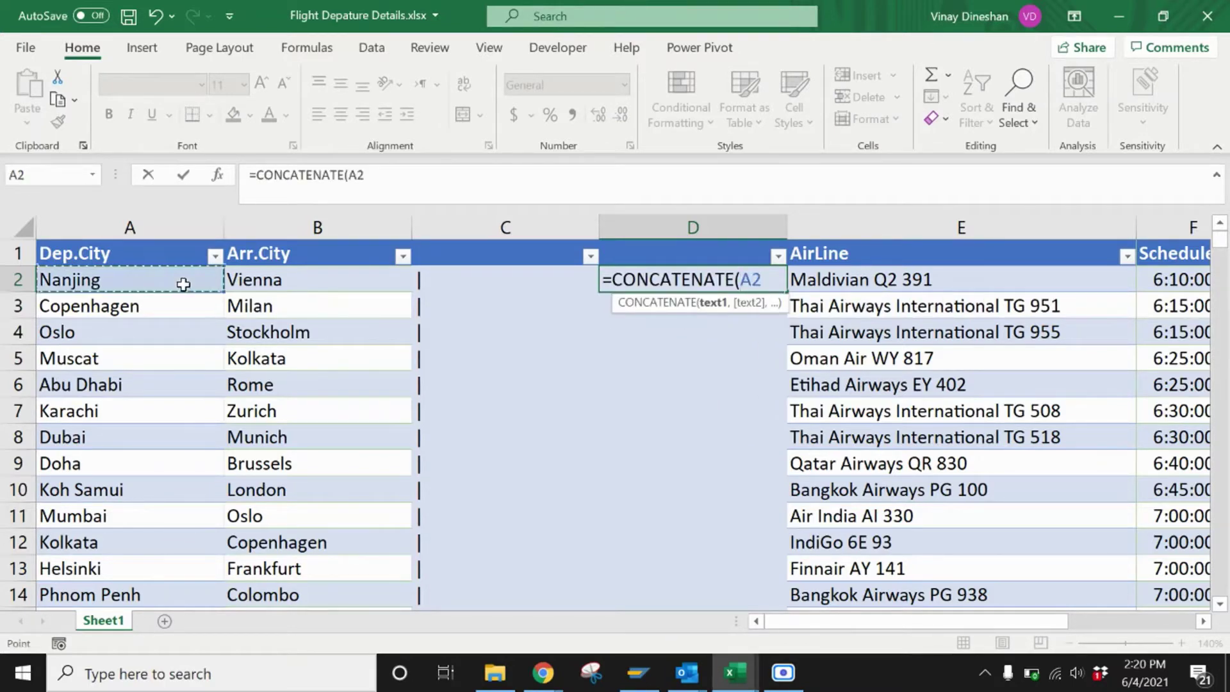
pyautogui.write(',')
pyautogui.click(473, 282)
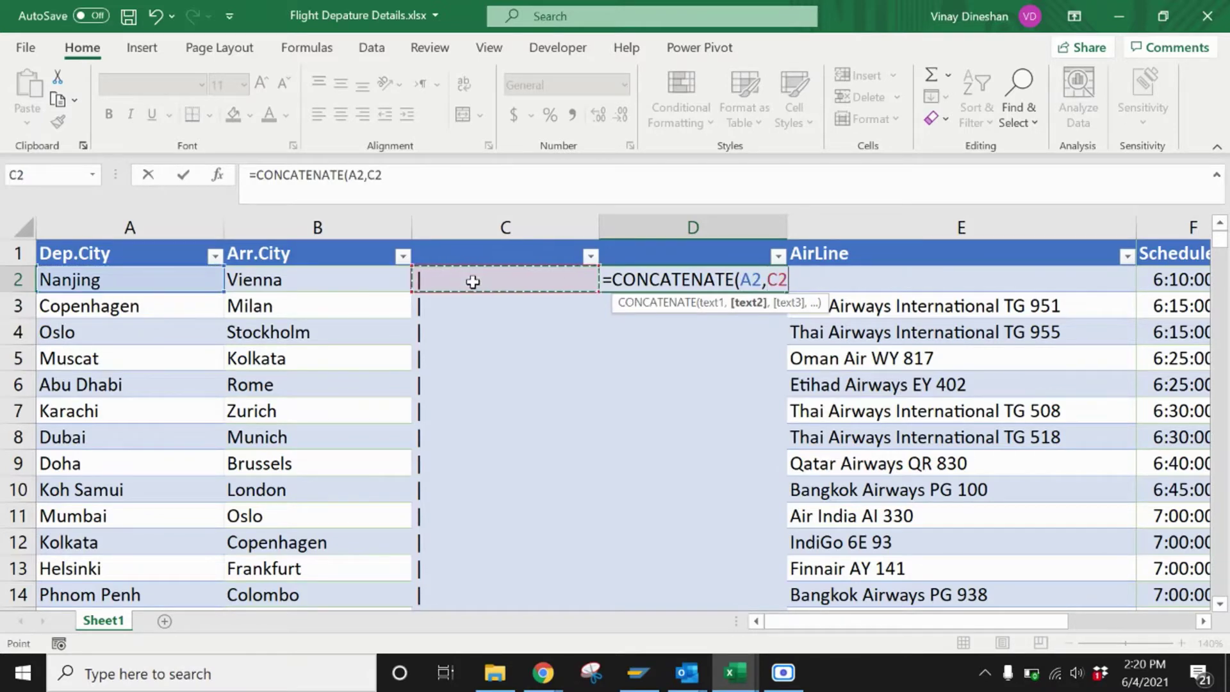
pyautogui.write(',')
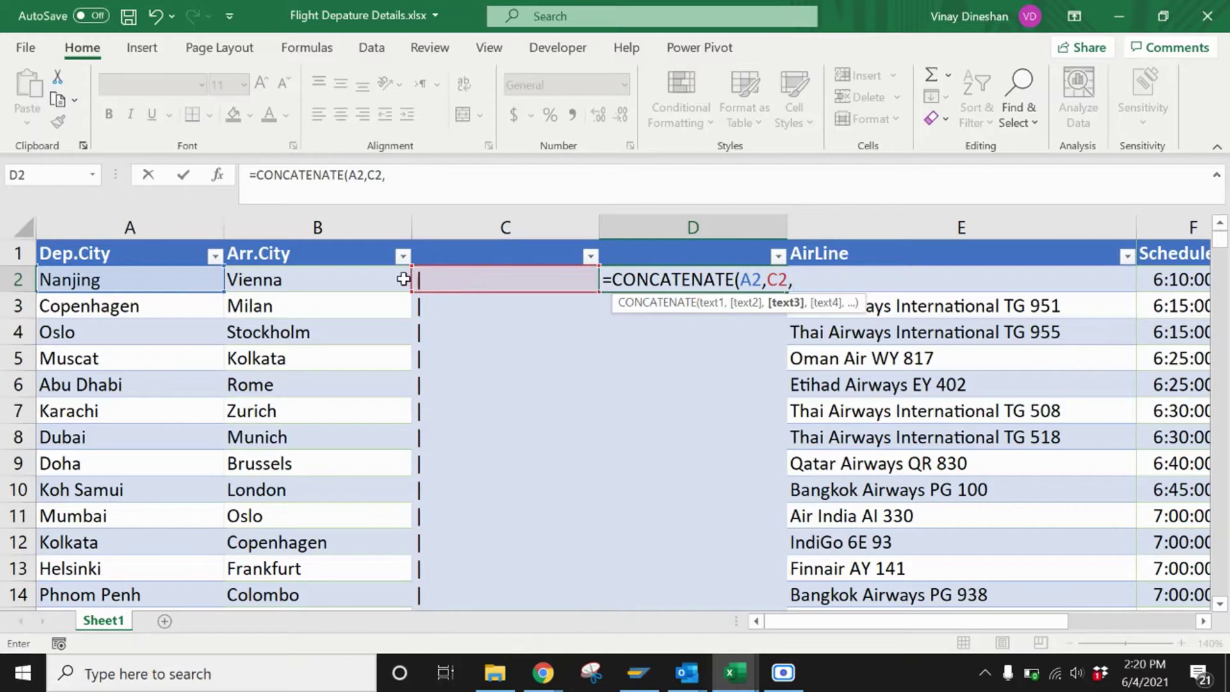
pyautogui.click(384, 276)
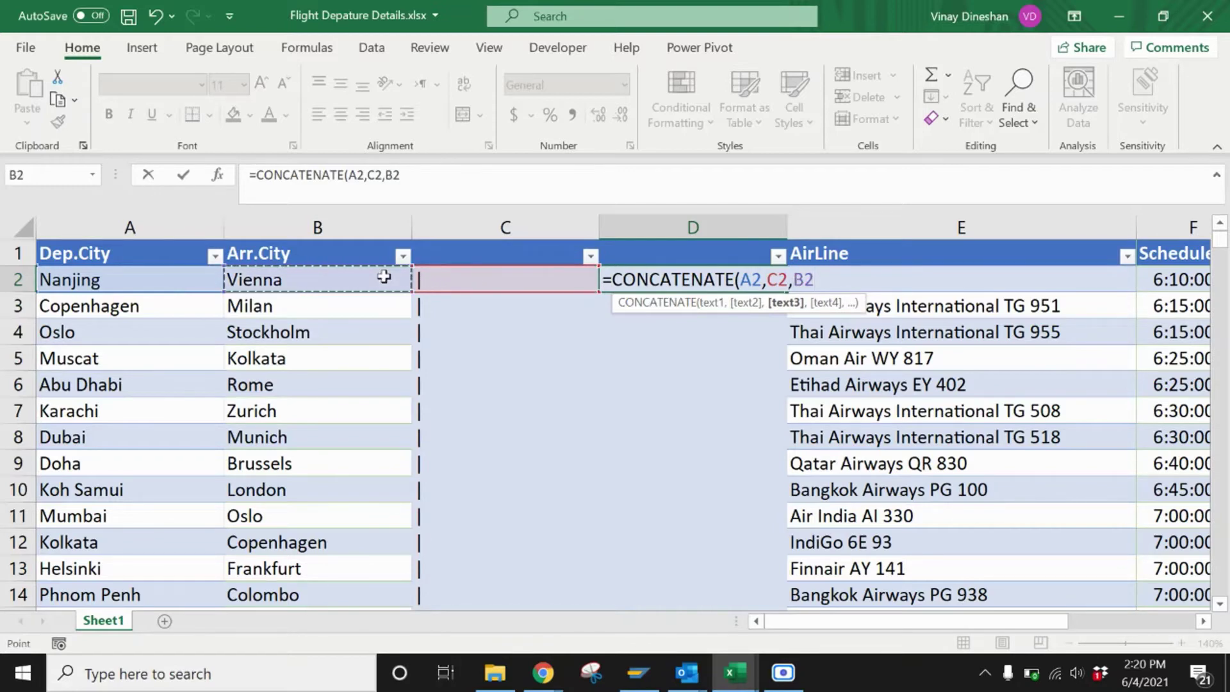
pyautogui.write(')')
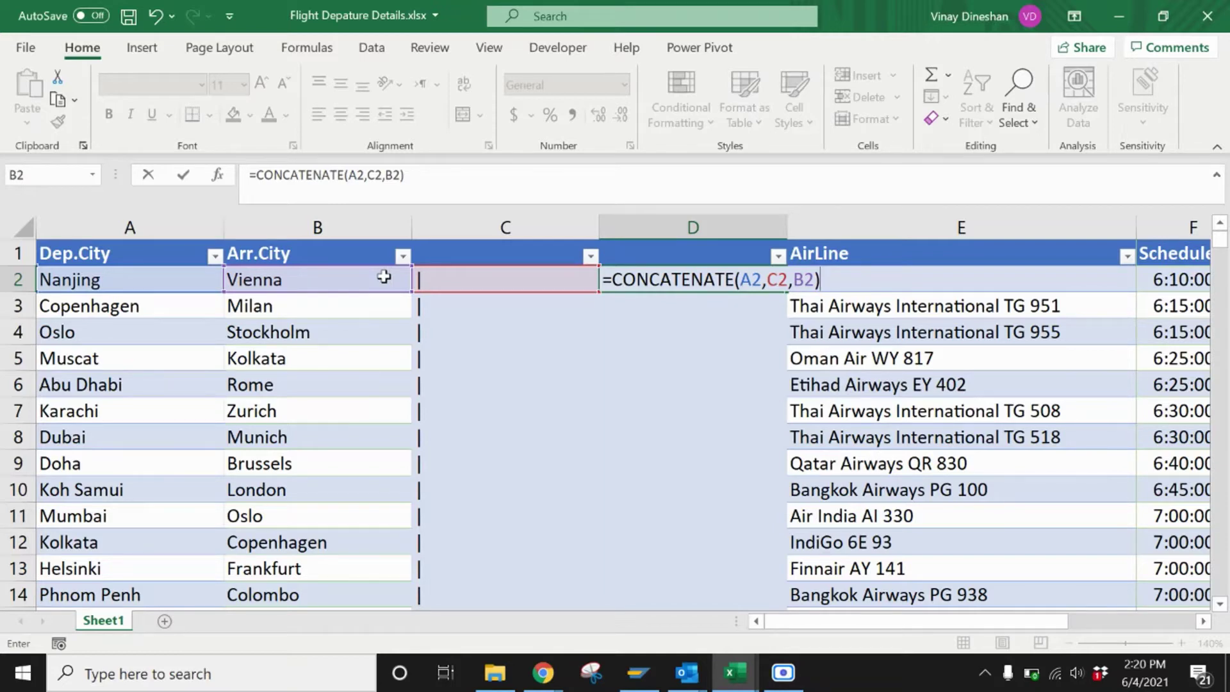
pyautogui.press('Return')
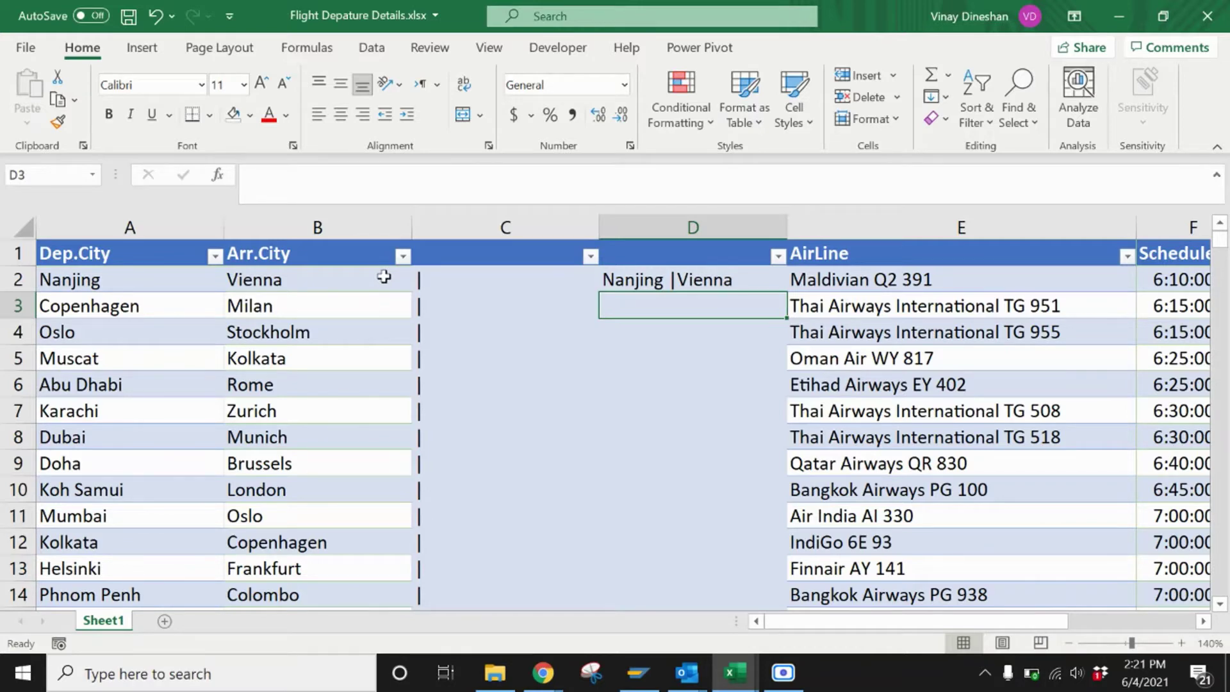
pyautogui.click(764, 279)
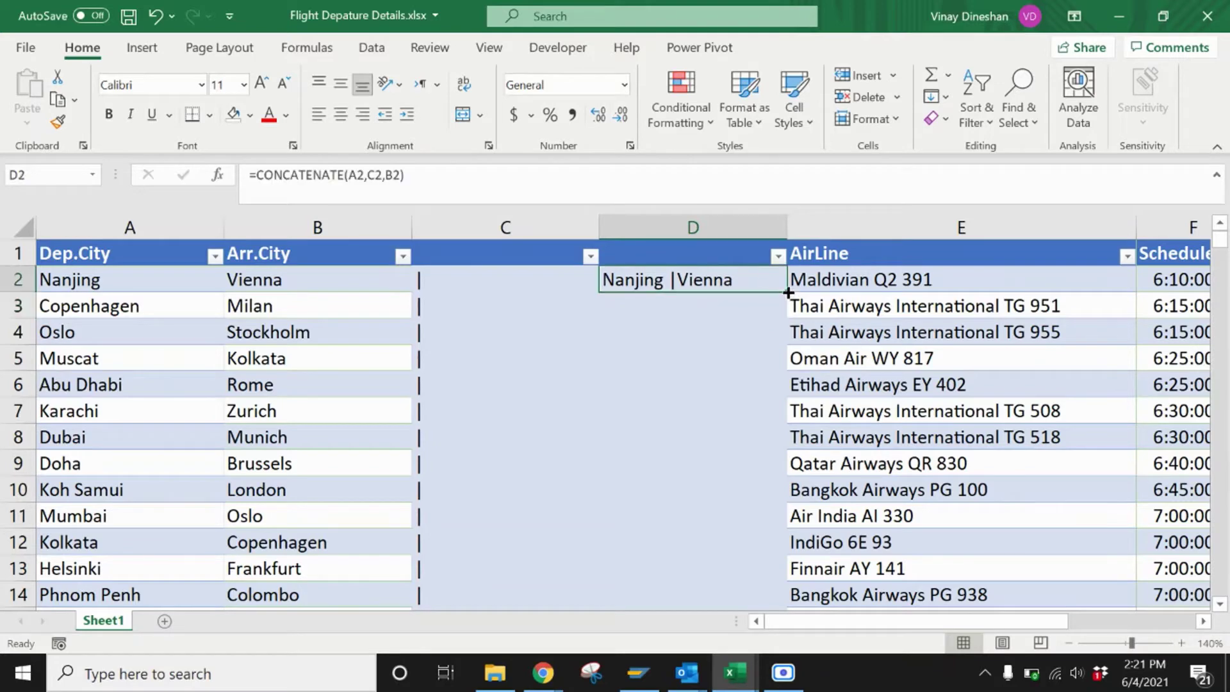
pyautogui.doubleClick(788, 293)
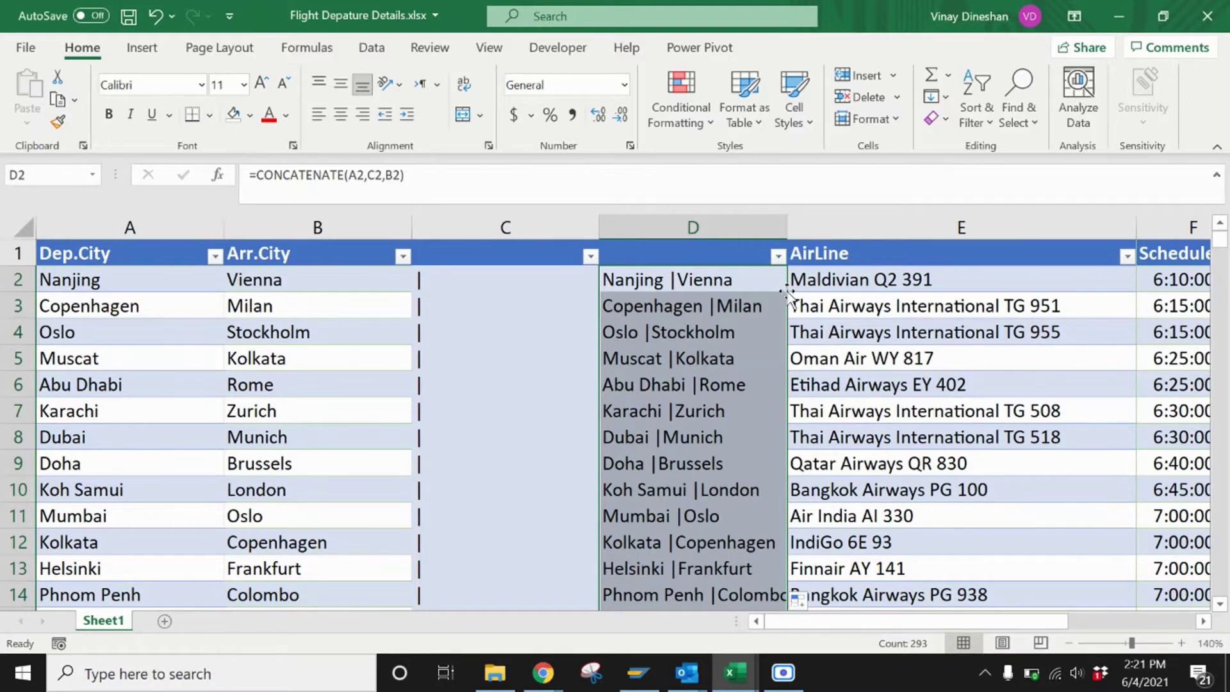
# Step: In SpecificFlight Schedule, insert a column before Scheduled and fill '|' down C2:C6
pyautogui.hotkey('alt', 'Tab')
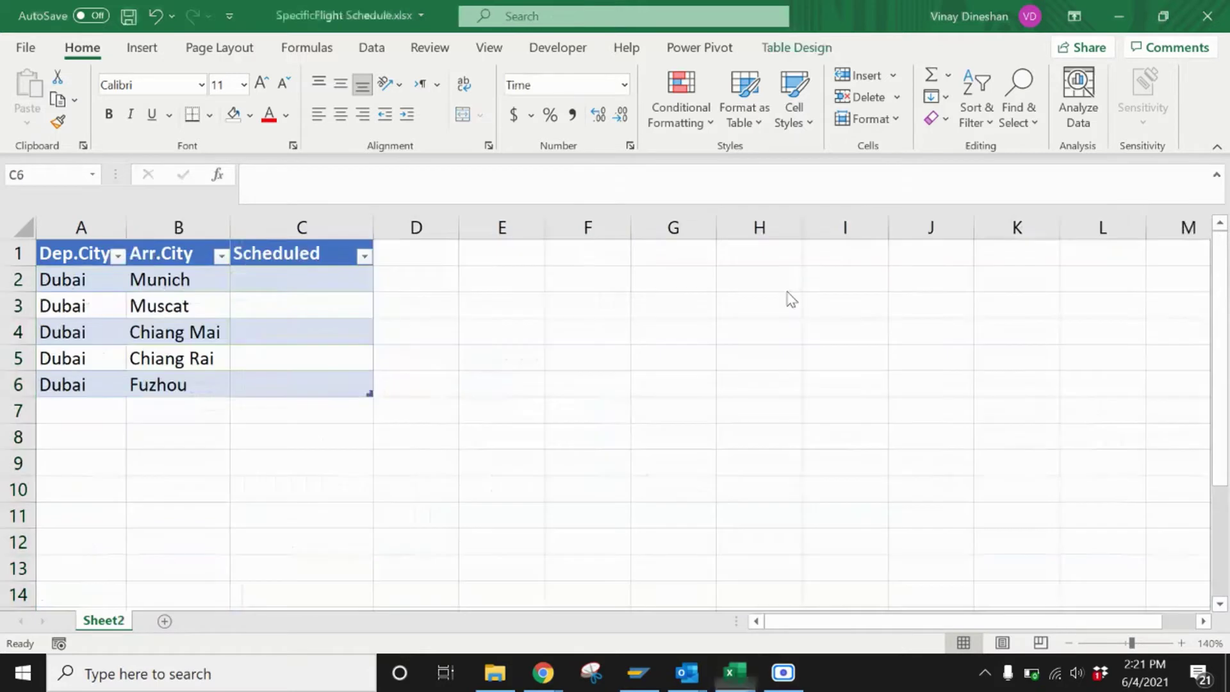
pyautogui.click(310, 227)
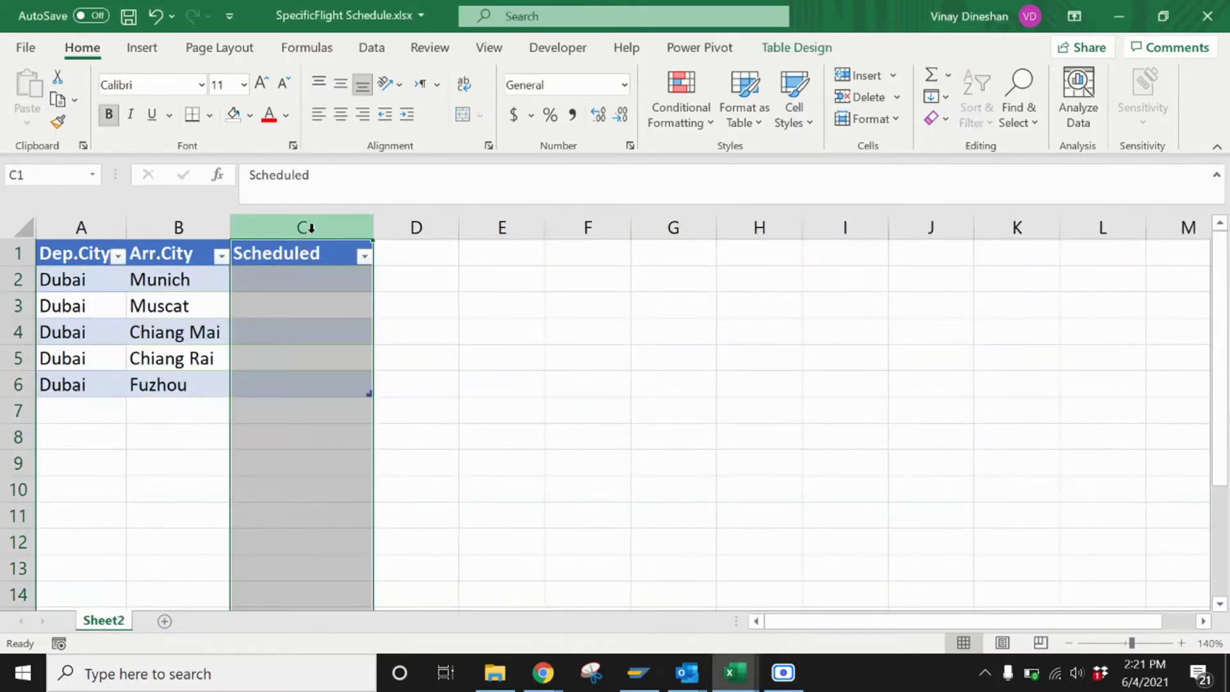
pyautogui.rightClick(311, 232)
pyautogui.click(387, 383)
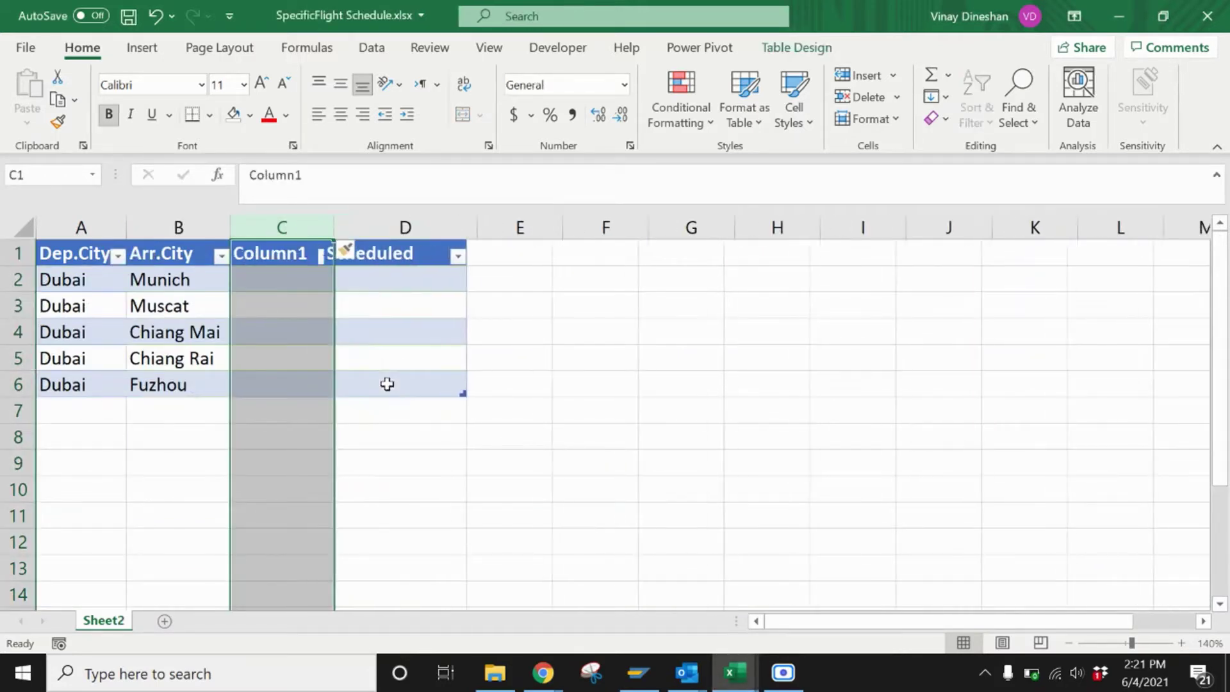
pyautogui.click(265, 278)
pyautogui.doubleClick(266, 279)
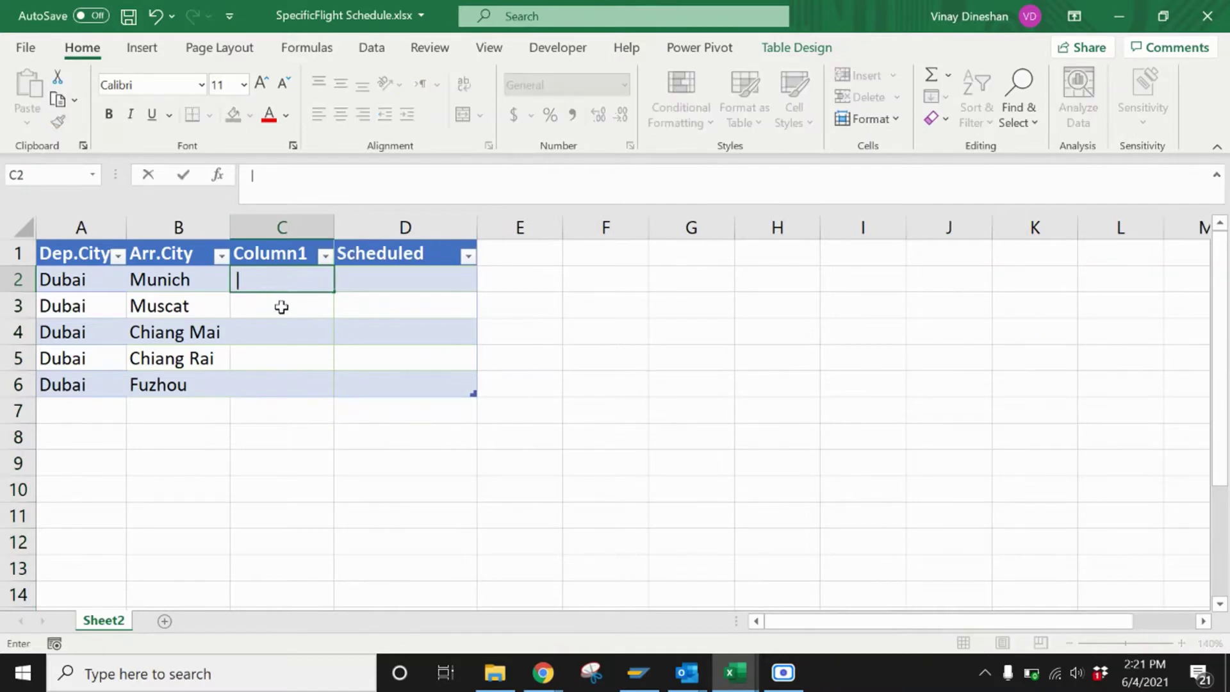
pyautogui.click(285, 302)
pyautogui.click(311, 286)
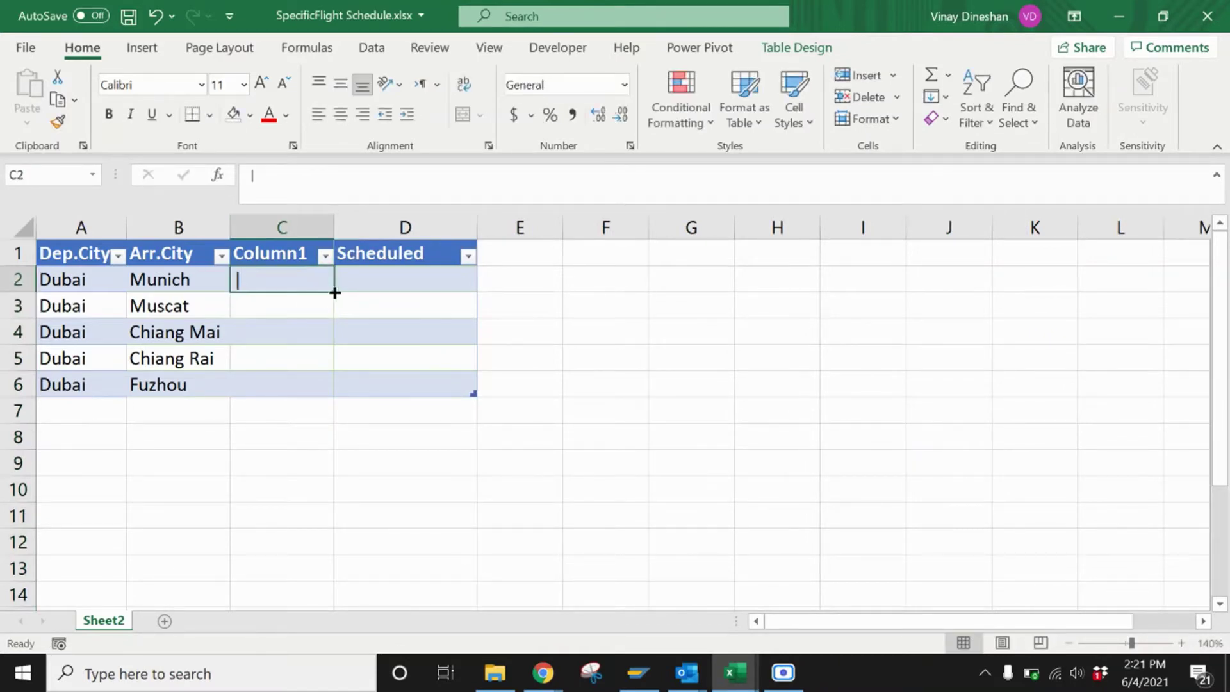
pyautogui.moveTo(333, 293); pyautogui.dragTo(333, 403)
# Step: Insert a second column before Scheduled and start, then cancel, a CONCATENATE formula in D2
pyautogui.click(403, 227)
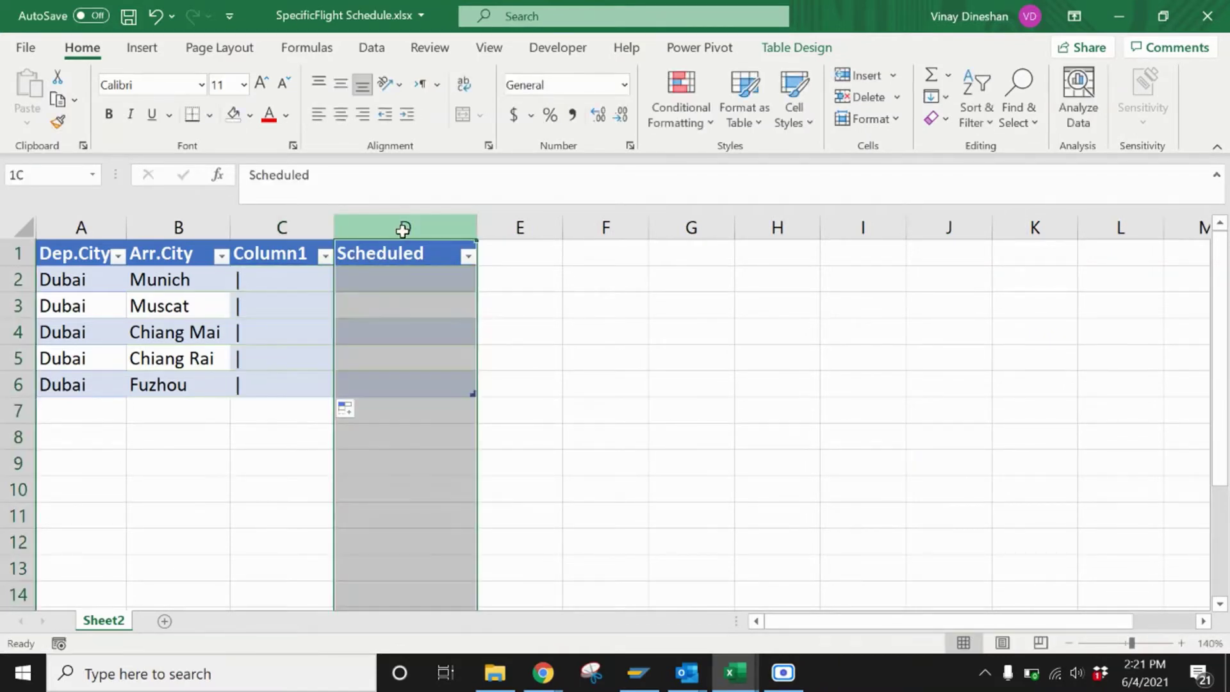
pyautogui.rightClick(402, 231)
pyautogui.click(470, 394)
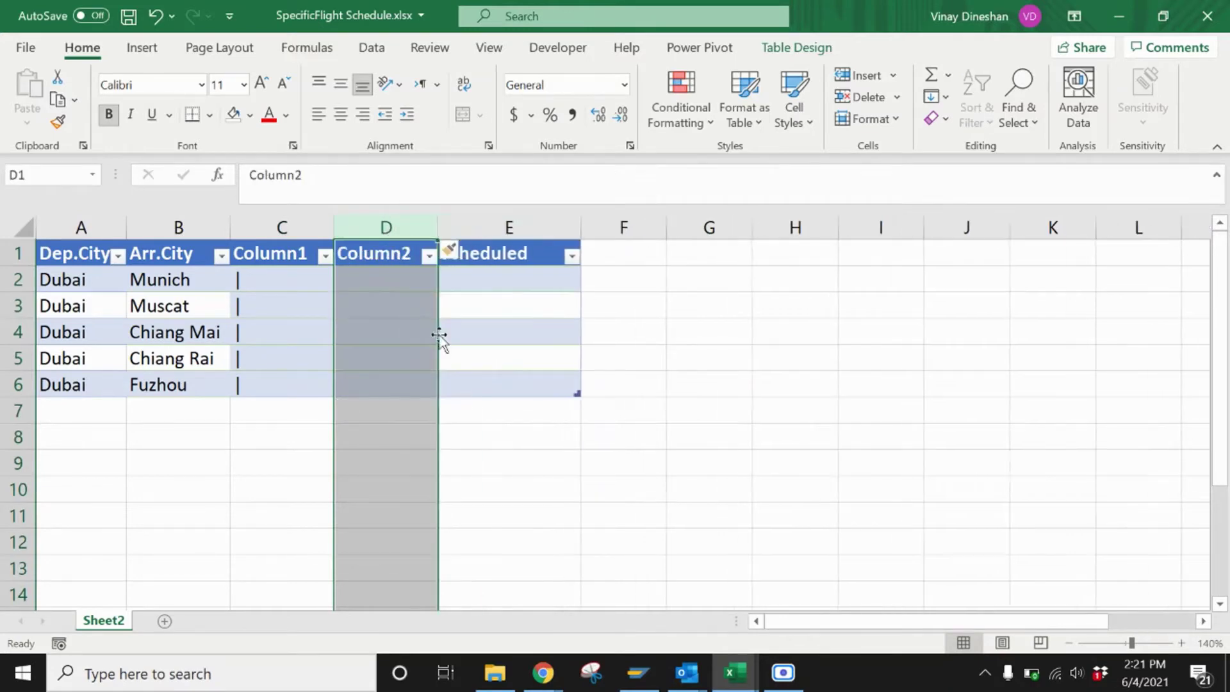
pyautogui.click(400, 277)
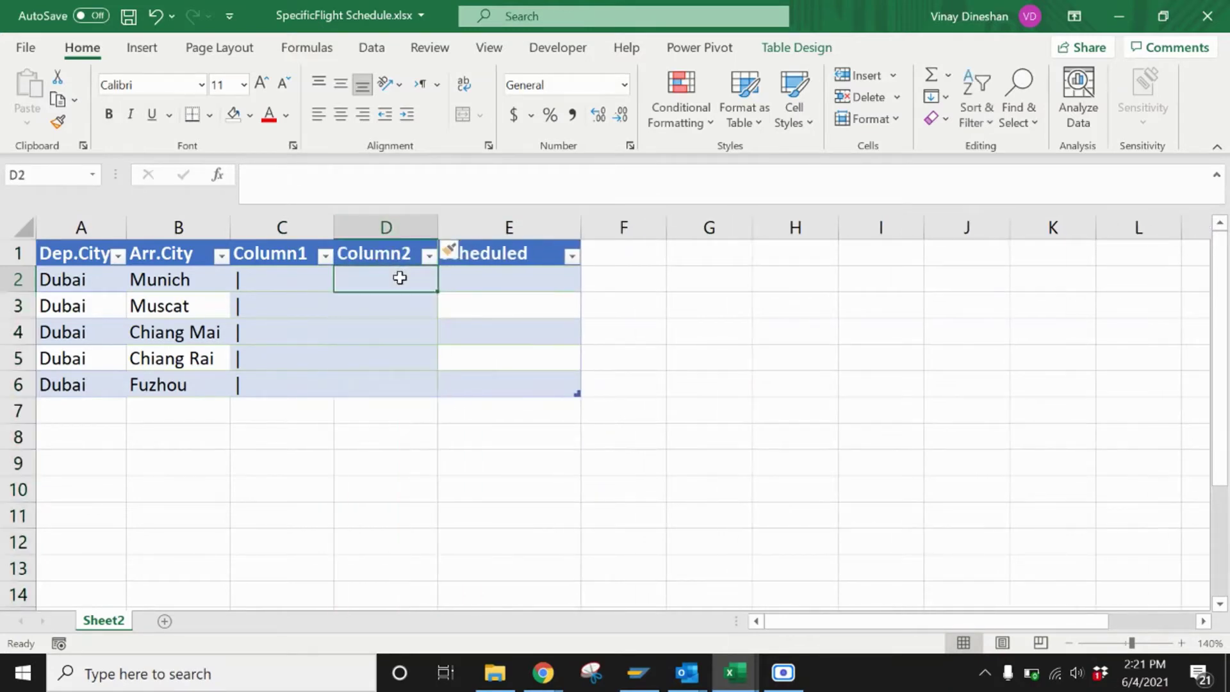
pyautogui.write('=conca')
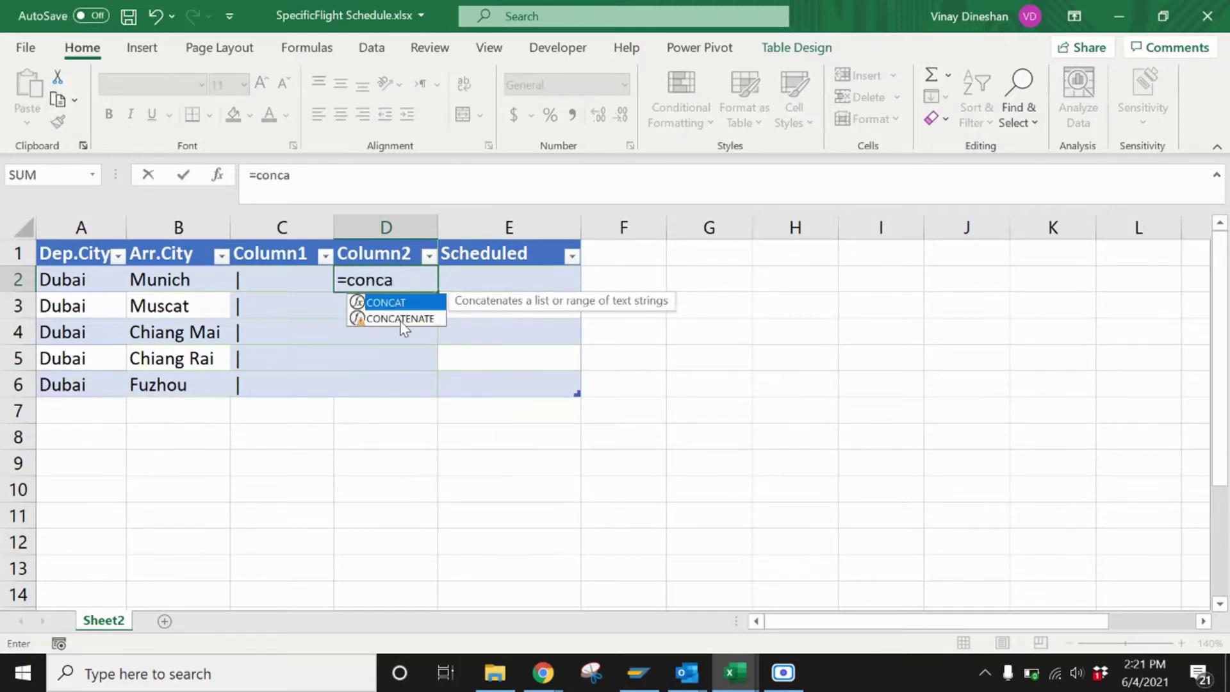
pyautogui.doubleClick(401, 321)
pyautogui.click(45, 279)
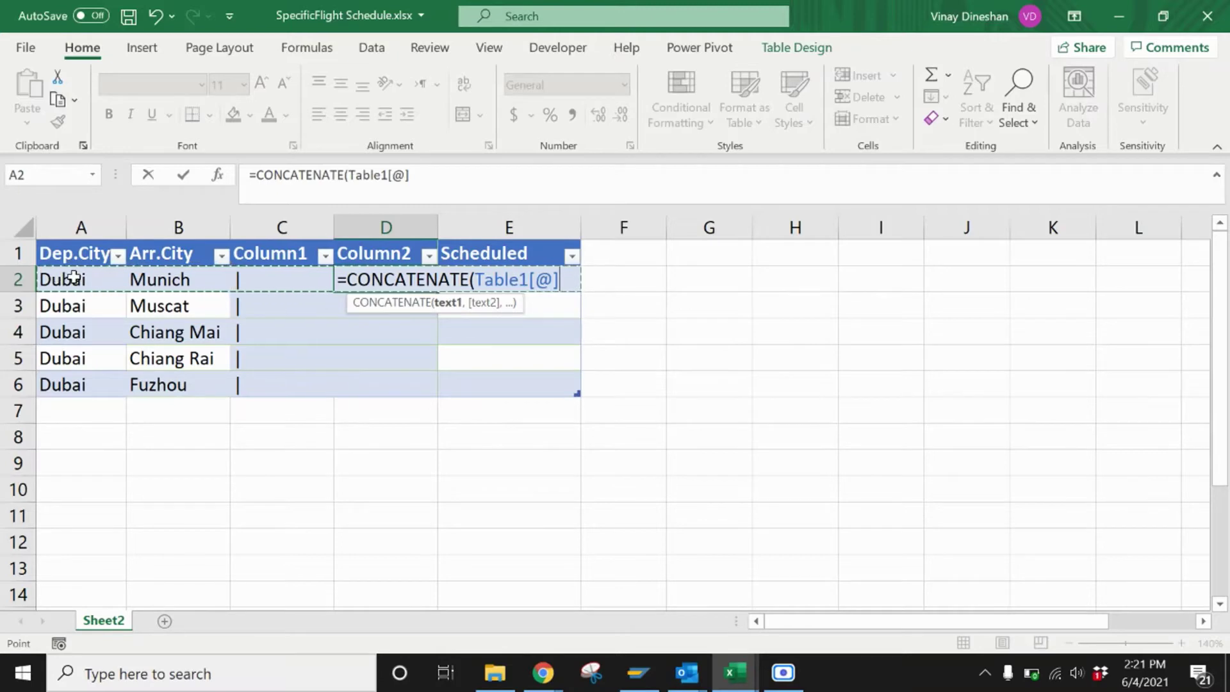
pyautogui.press('Escape')
# Step: Re-enter CONCATENATE in D2 joining the row's Dep.City, Column1 separator and Arr.City
pyautogui.write('=con')
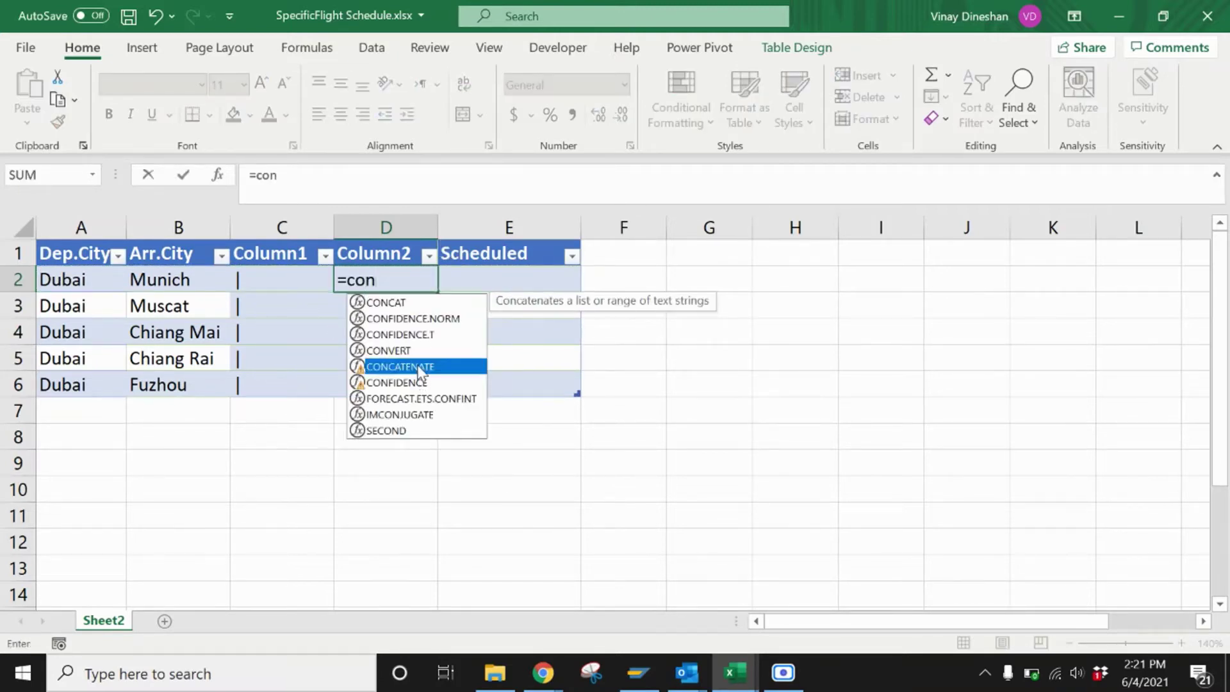
pyautogui.doubleClick(399, 366)
pyautogui.click(66, 279)
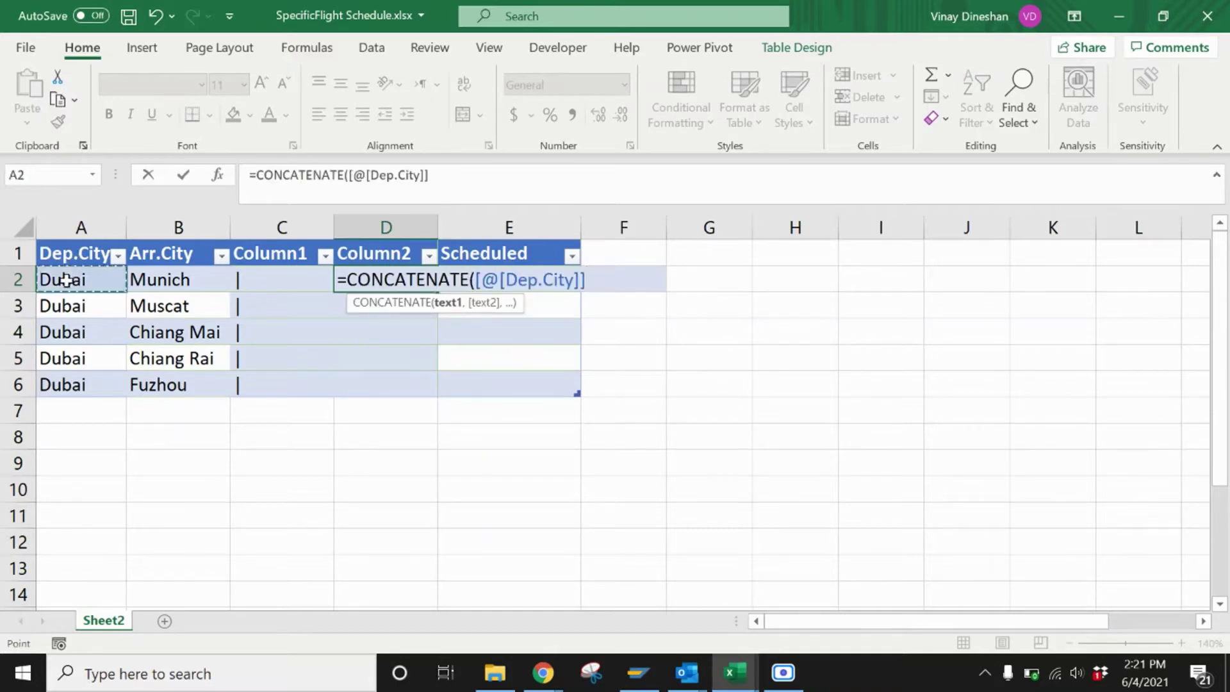
pyautogui.write(',')
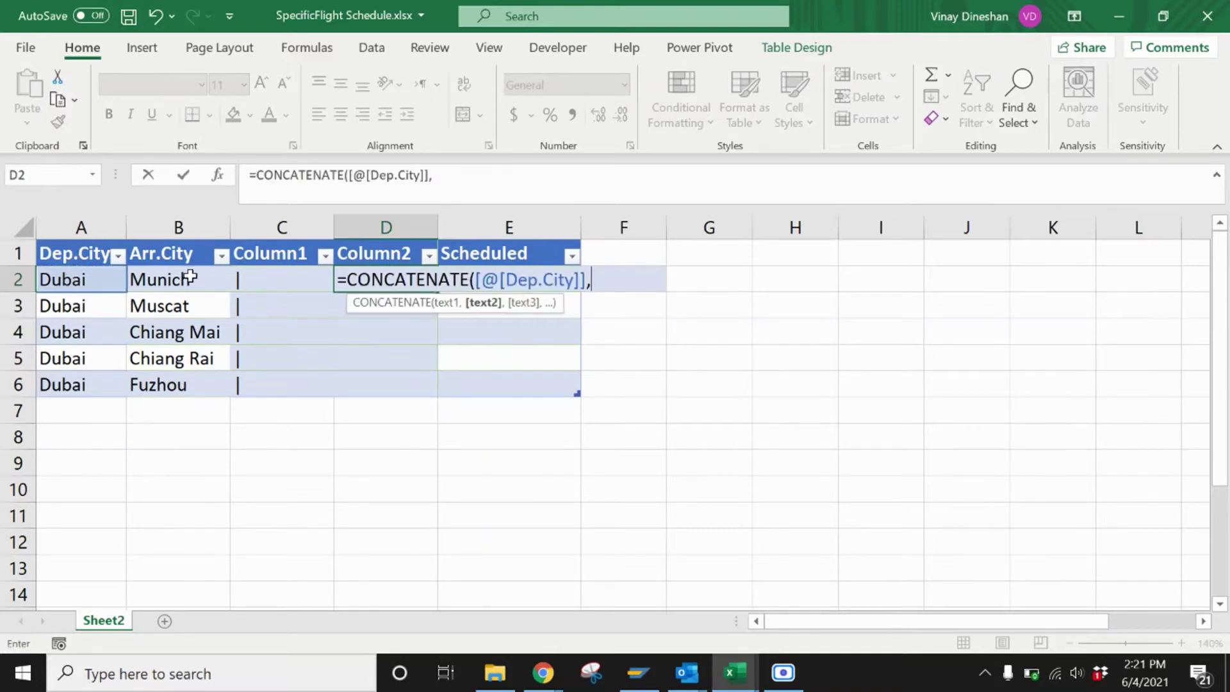
pyautogui.click(282, 287)
pyautogui.write(',')
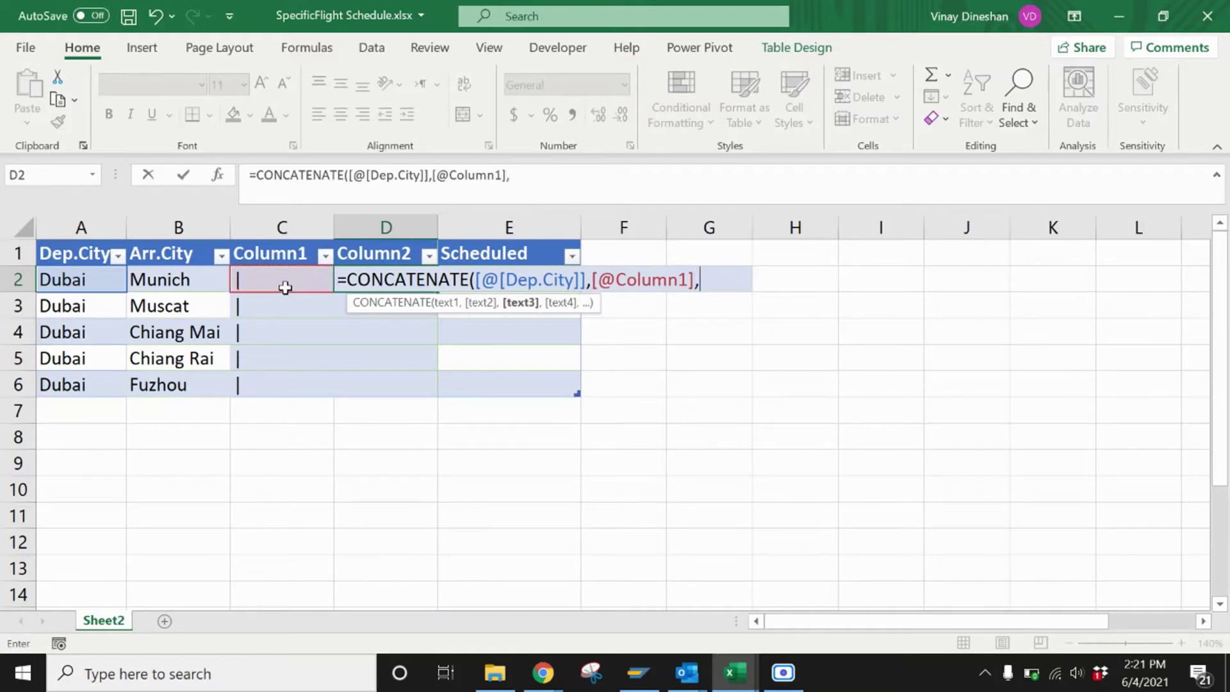
pyautogui.click(216, 285)
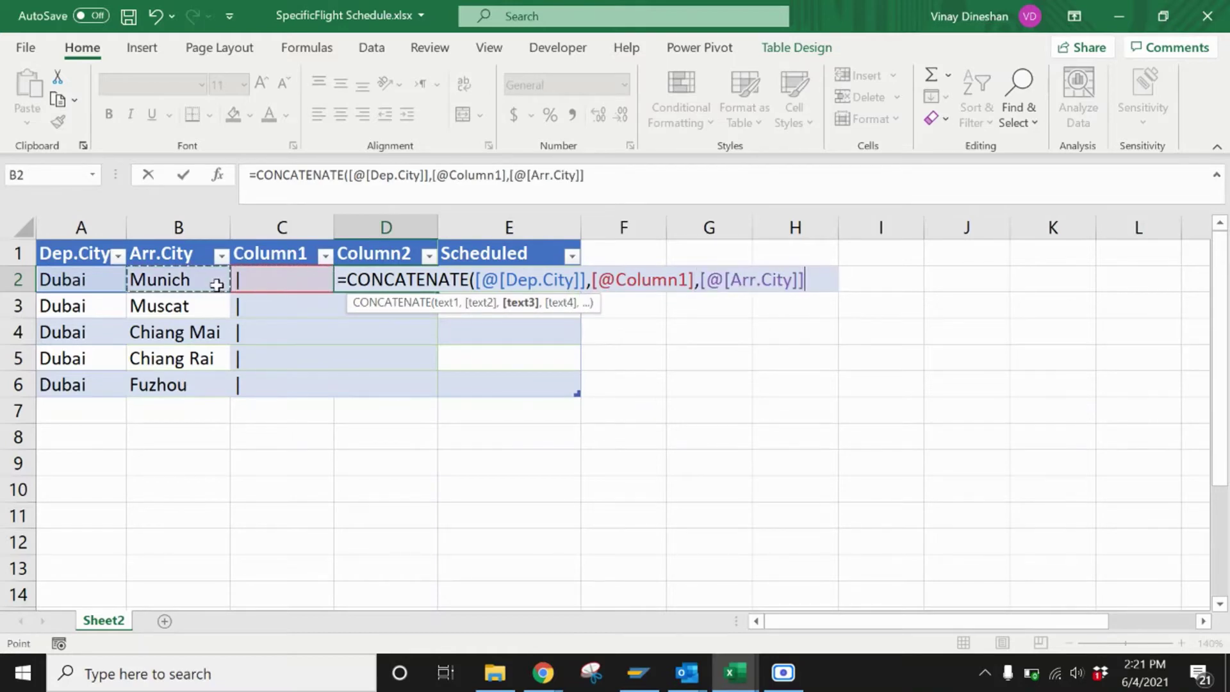
# Step: Commit the formula, widen column D and rename its header to 'Unique Value'
pyautogui.write(')')
pyautogui.press('Return')
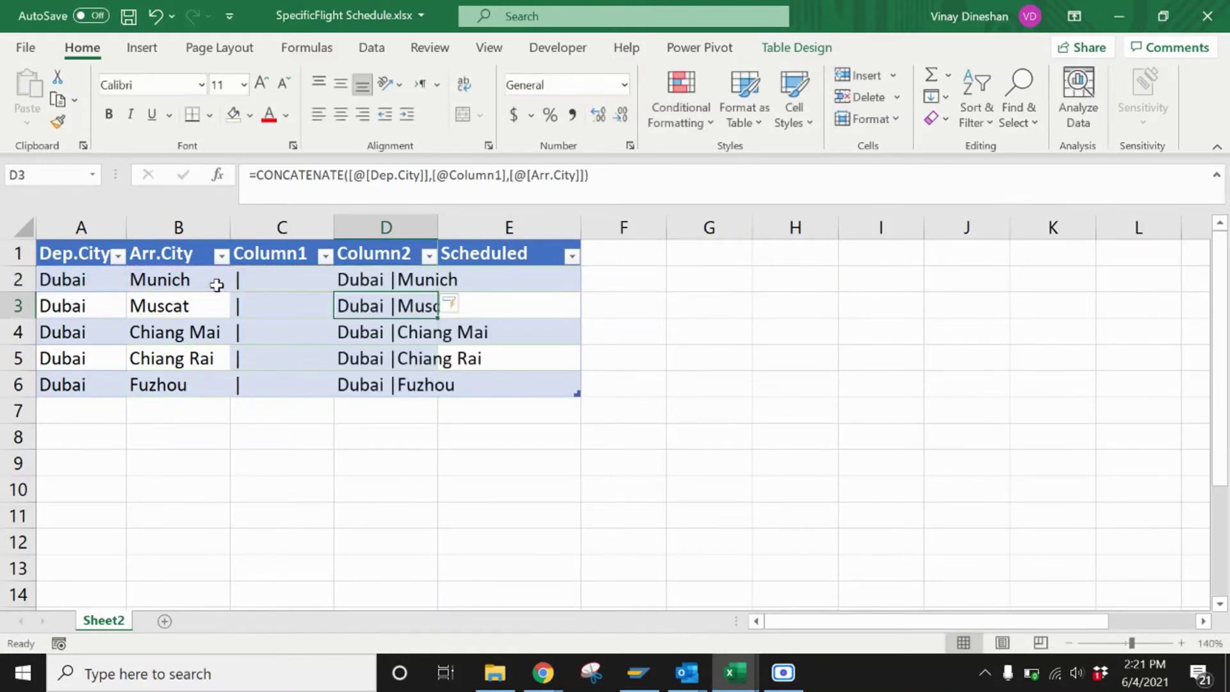
pyautogui.moveTo(439, 228); pyautogui.dragTo(510, 228)
pyautogui.click(453, 250)
pyautogui.write('Un')
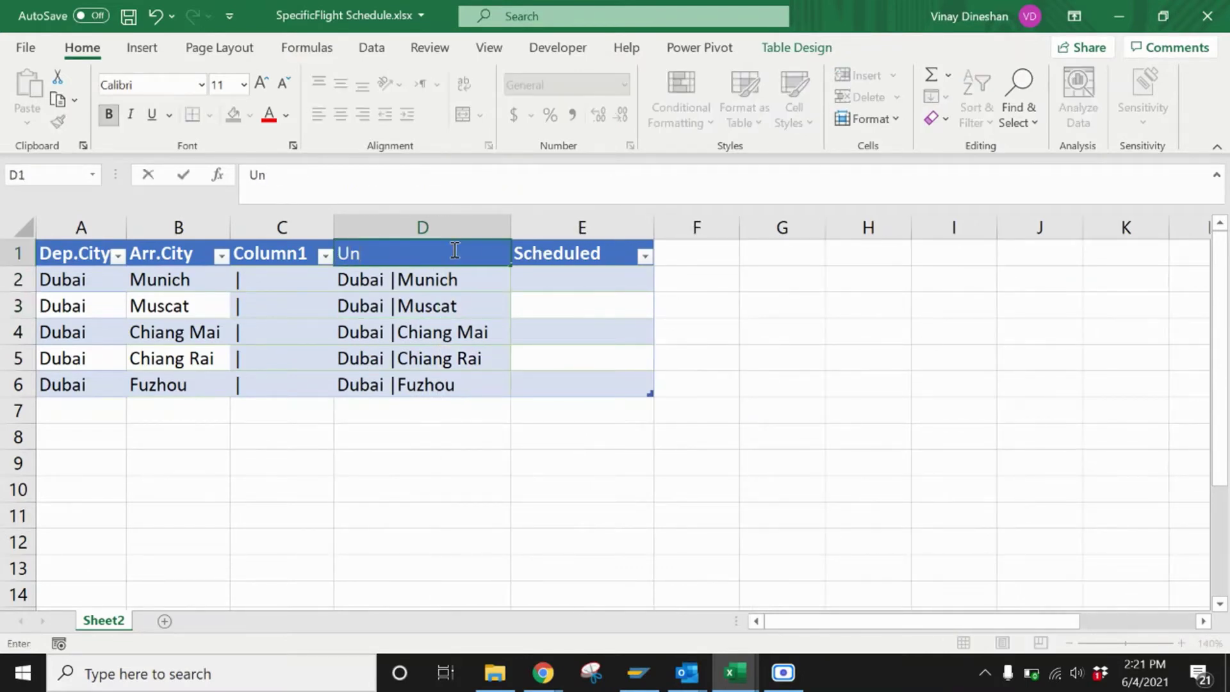
pyautogui.write('q')
pyautogui.press('BackSpace')
pyautogui.write('ique Value')
pyautogui.press('Return')
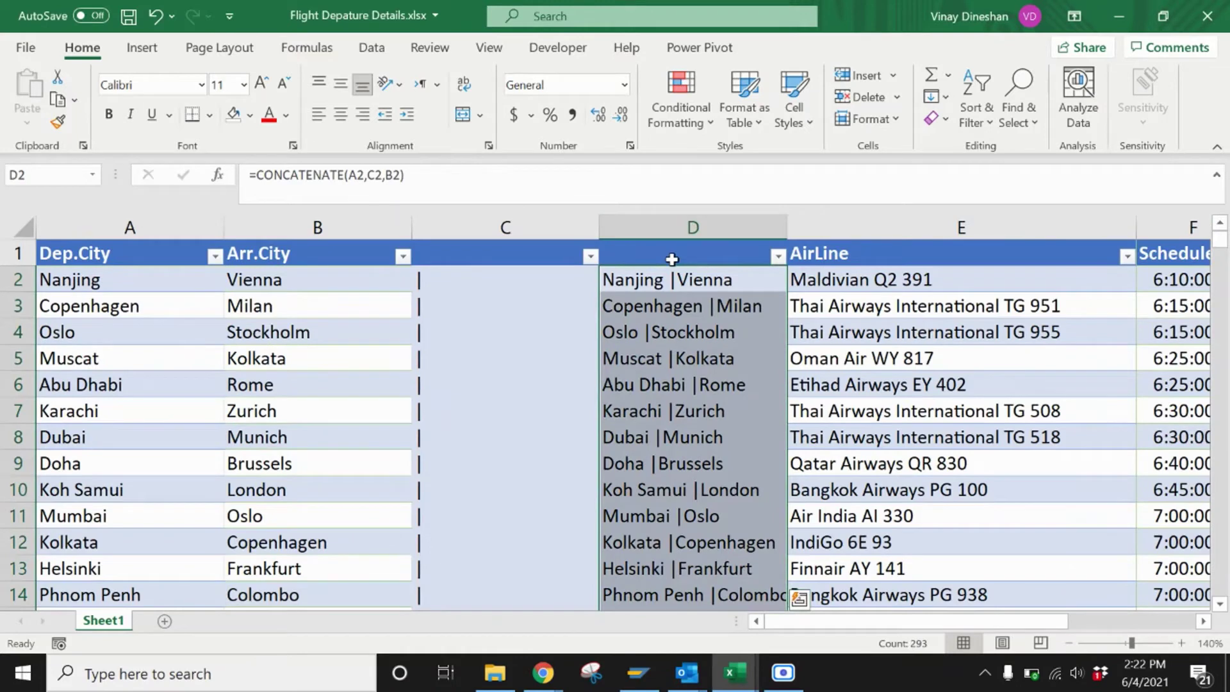
# Step: Head the joined column in the Flight Depature Details table 'Unique Value' as well
pyautogui.click(671, 258)
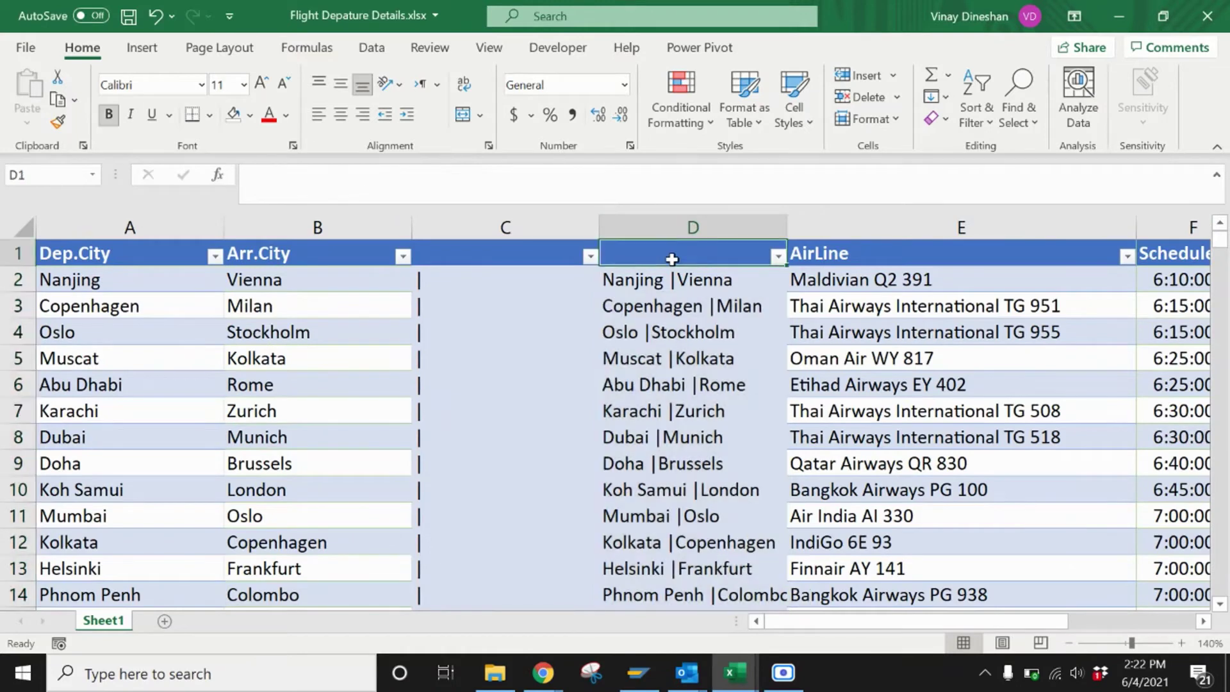
pyautogui.write('Uniq')
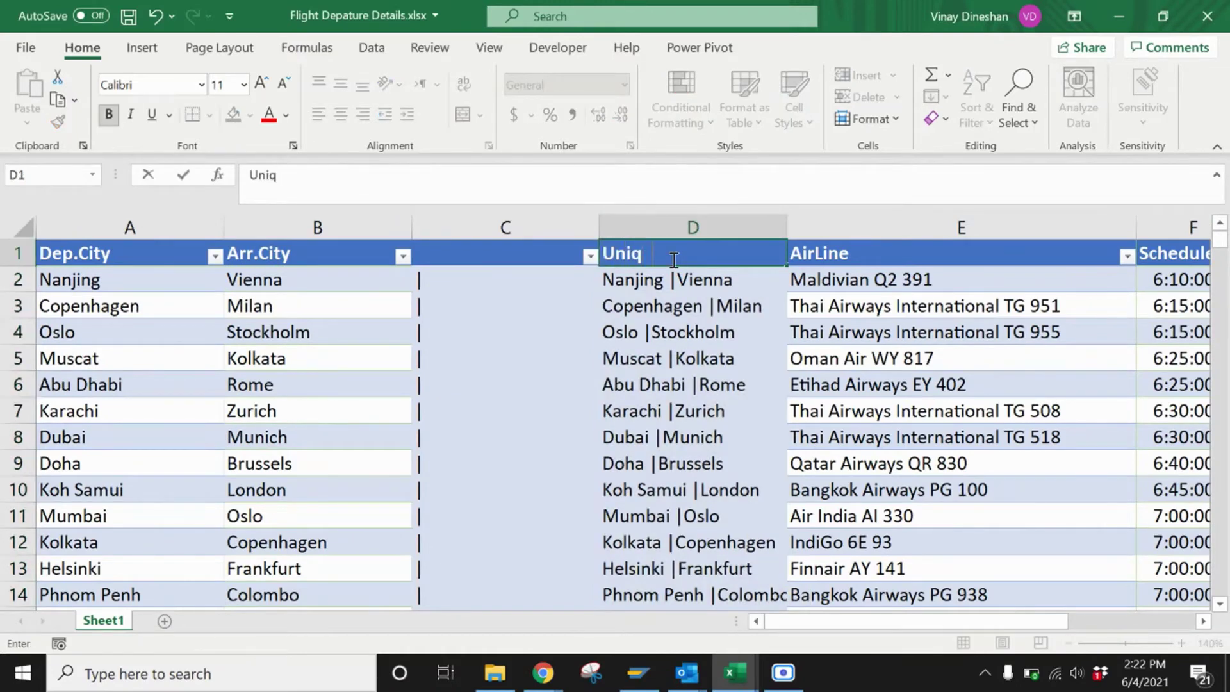
pyautogui.write('ue Value')
pyautogui.press('Return')
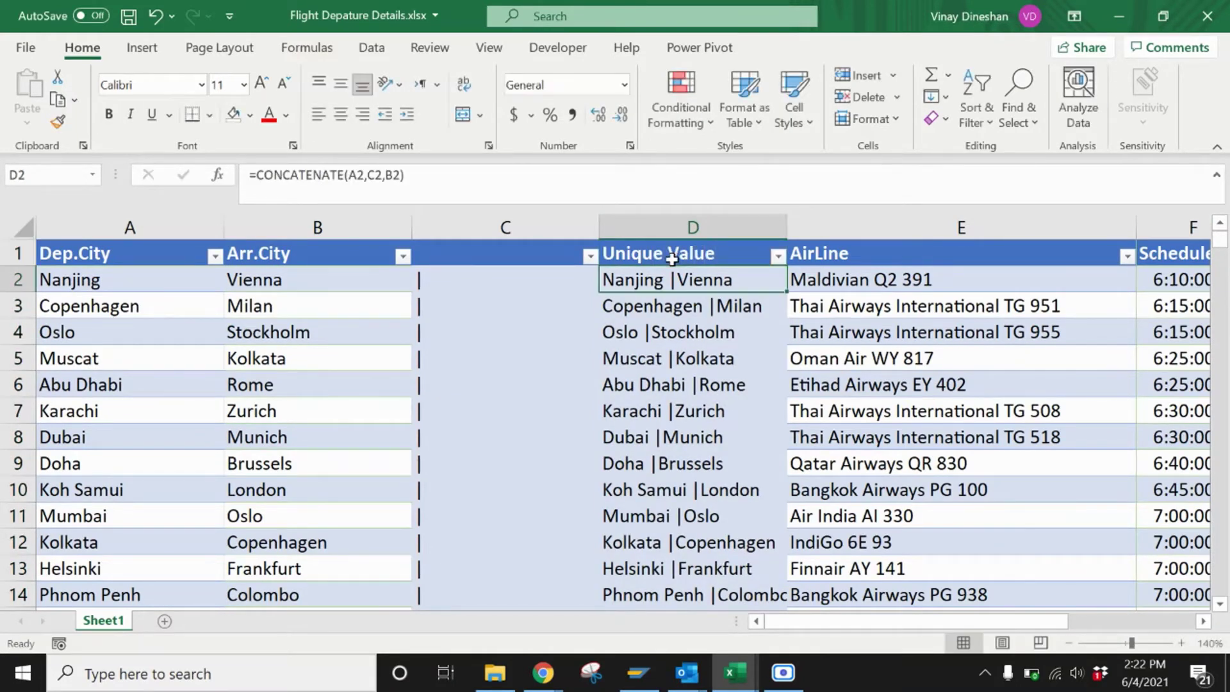
pyautogui.click(737, 684)
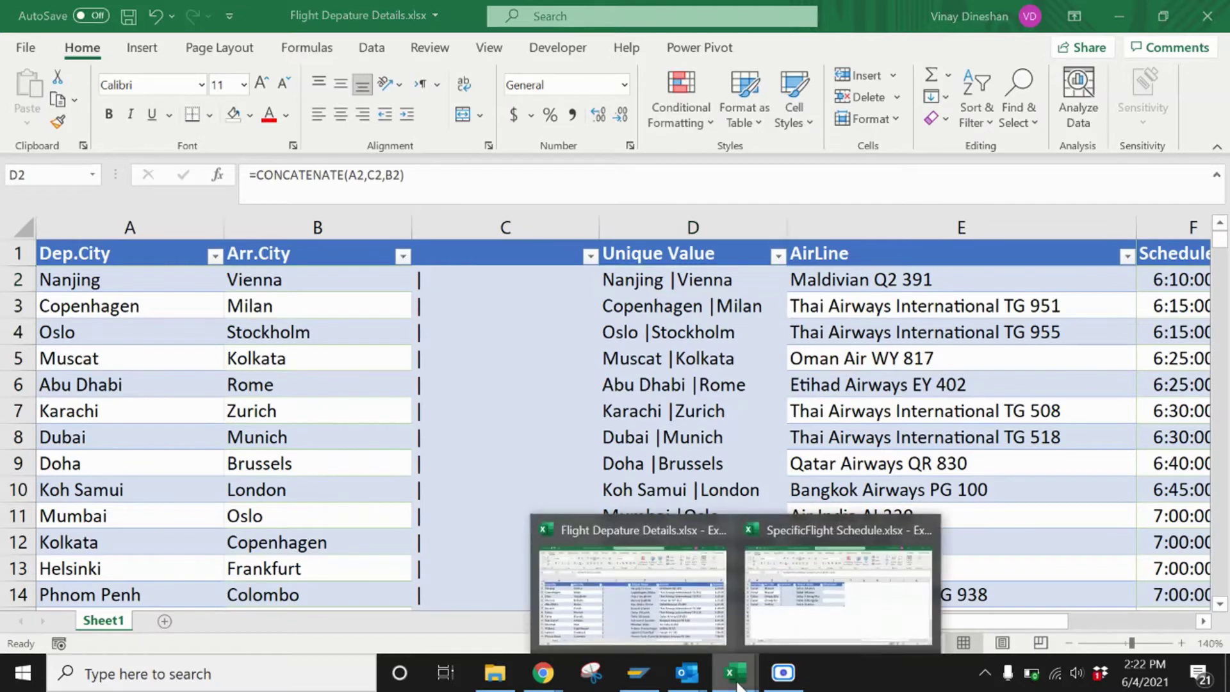
pyautogui.click(837, 619)
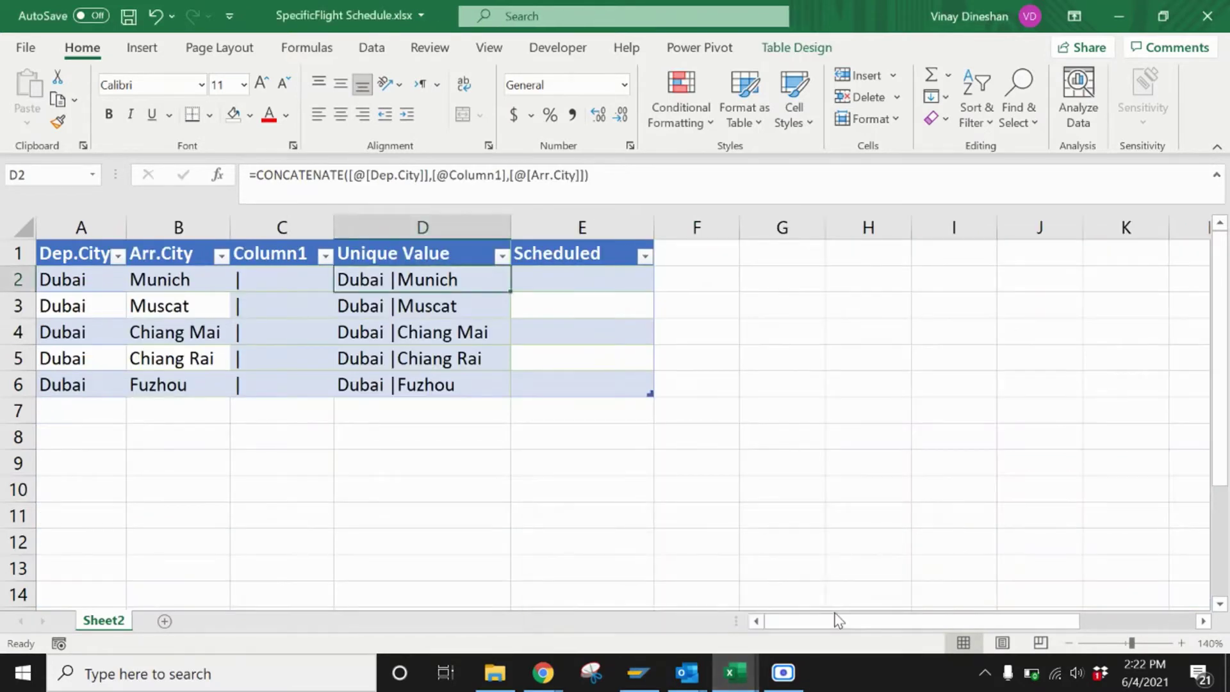
# Step: Start a VLOOKUP in the first Scheduled cell using the row's Unique Value as lookup value
pyautogui.click(620, 283)
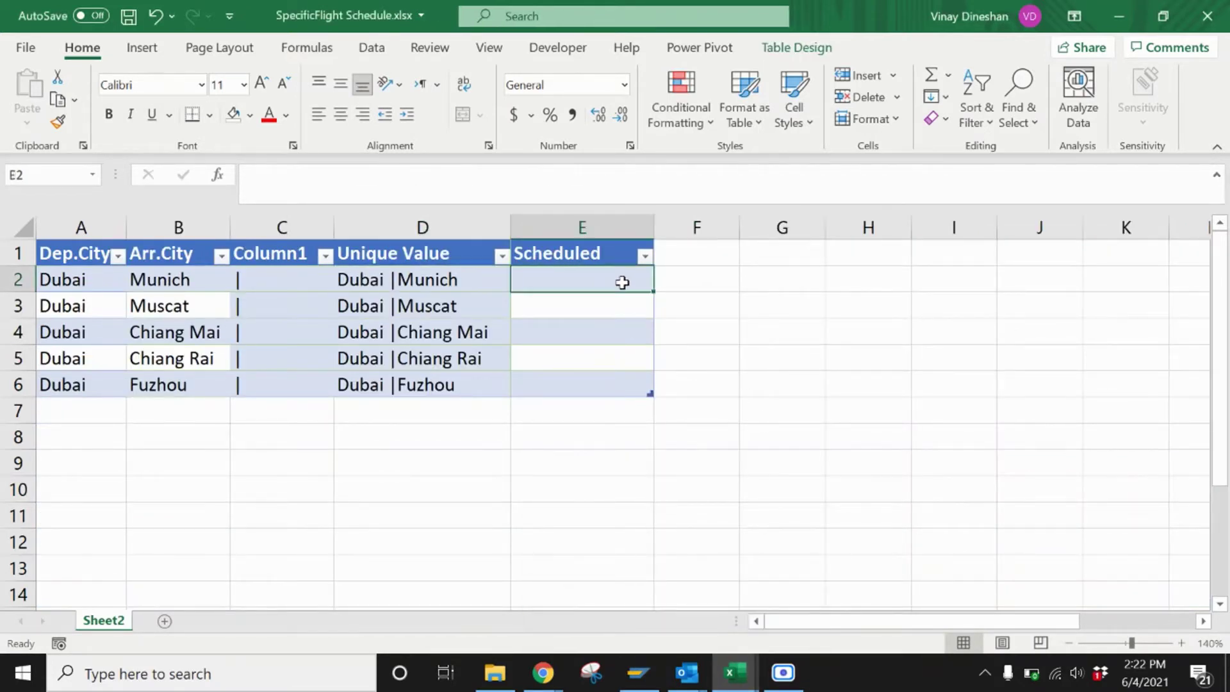
pyautogui.write('=vli')
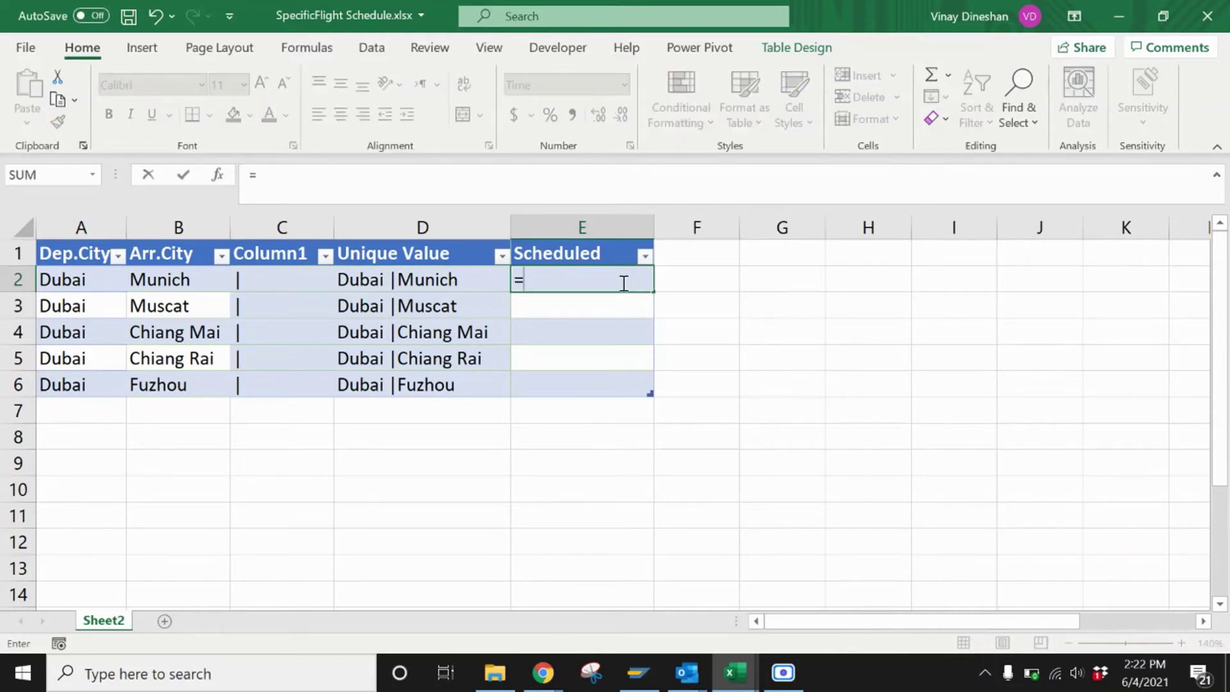
pyautogui.press('BackSpace')
pyautogui.write('oop(')
pyautogui.press('BackSpace')
pyautogui.press('BackSpace')
pyautogui.press('BackSpace')
pyautogui.press('BackSpace')
pyautogui.press('BackSpace')
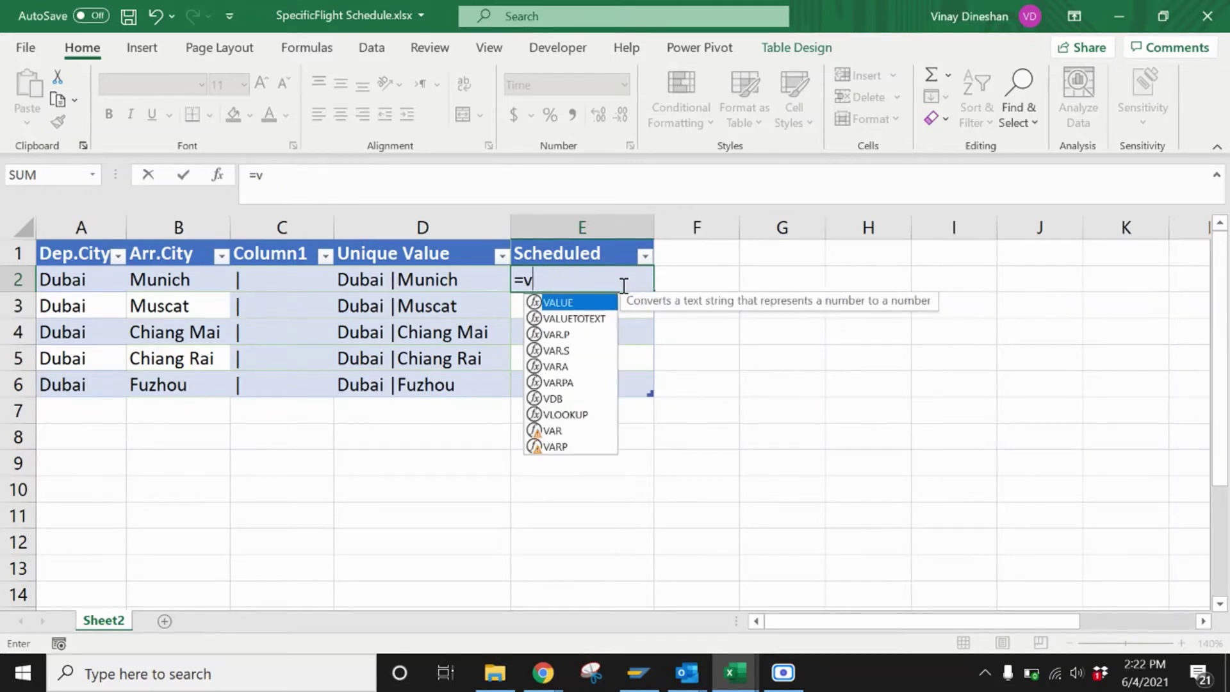
pyautogui.write('v')
pyautogui.press('BackSpace')
pyautogui.doubleClick(583, 418)
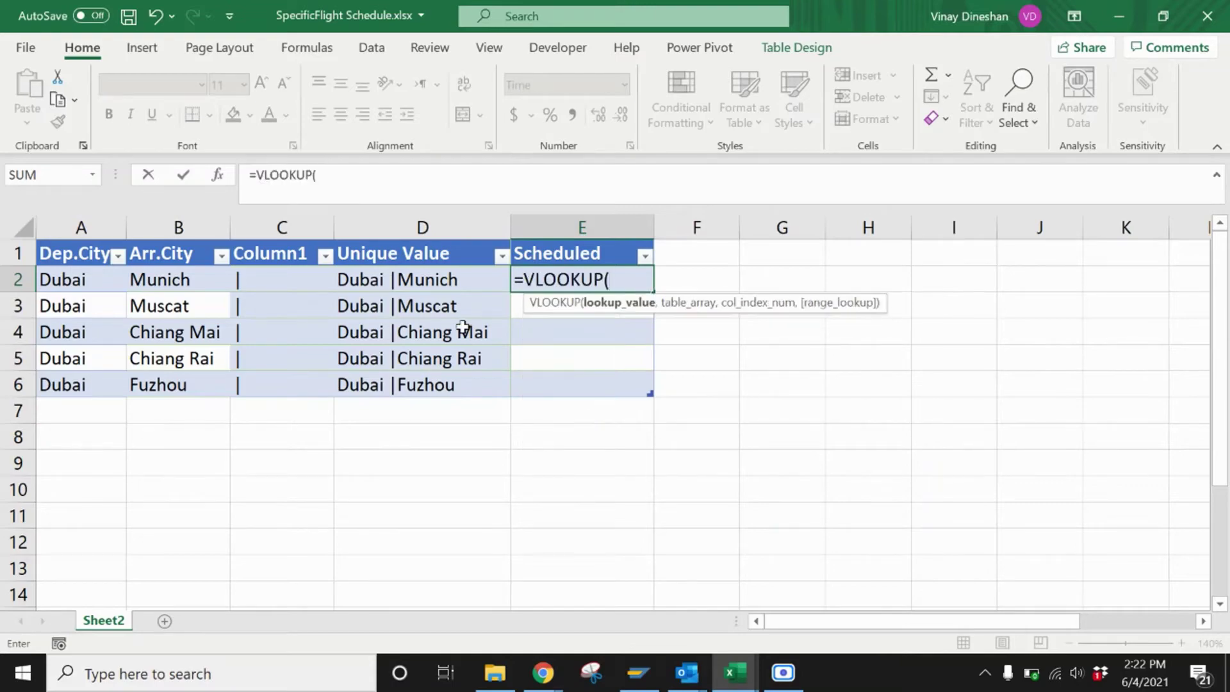
pyautogui.click(461, 280)
pyautogui.write(',')
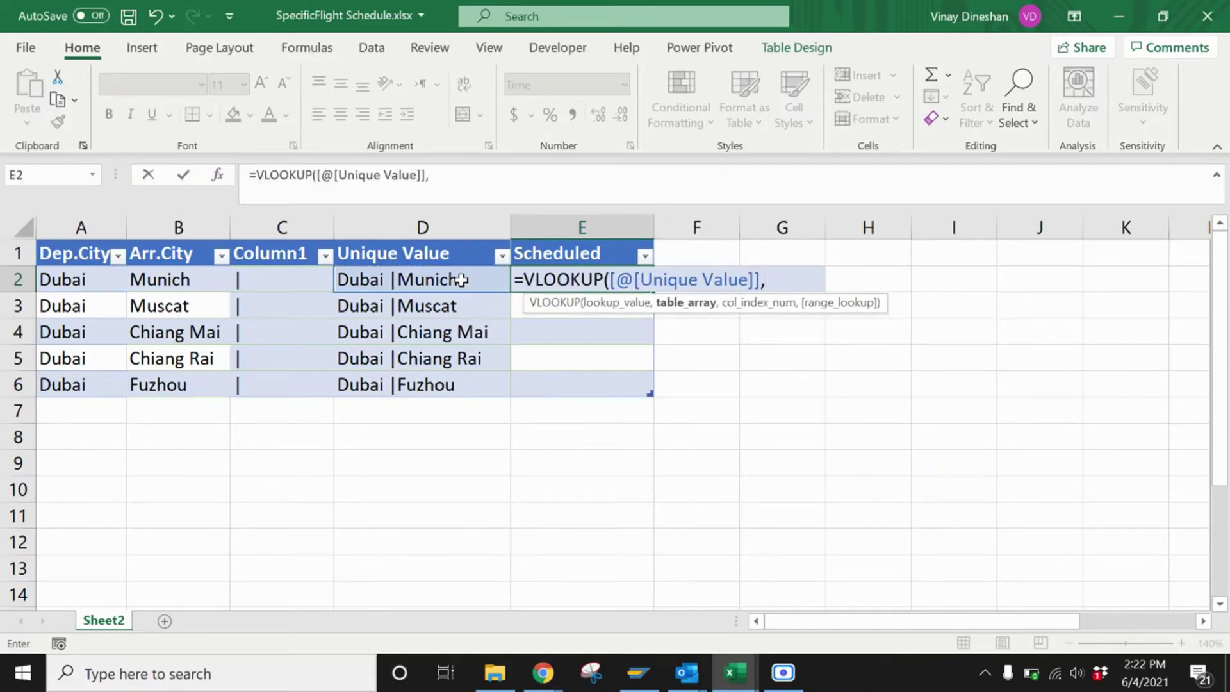
# Step: Complete the VLOOKUP with Flight Depature Details columns D:F, column 3 and exact match
pyautogui.hotkey('ctrl', 'Tab')
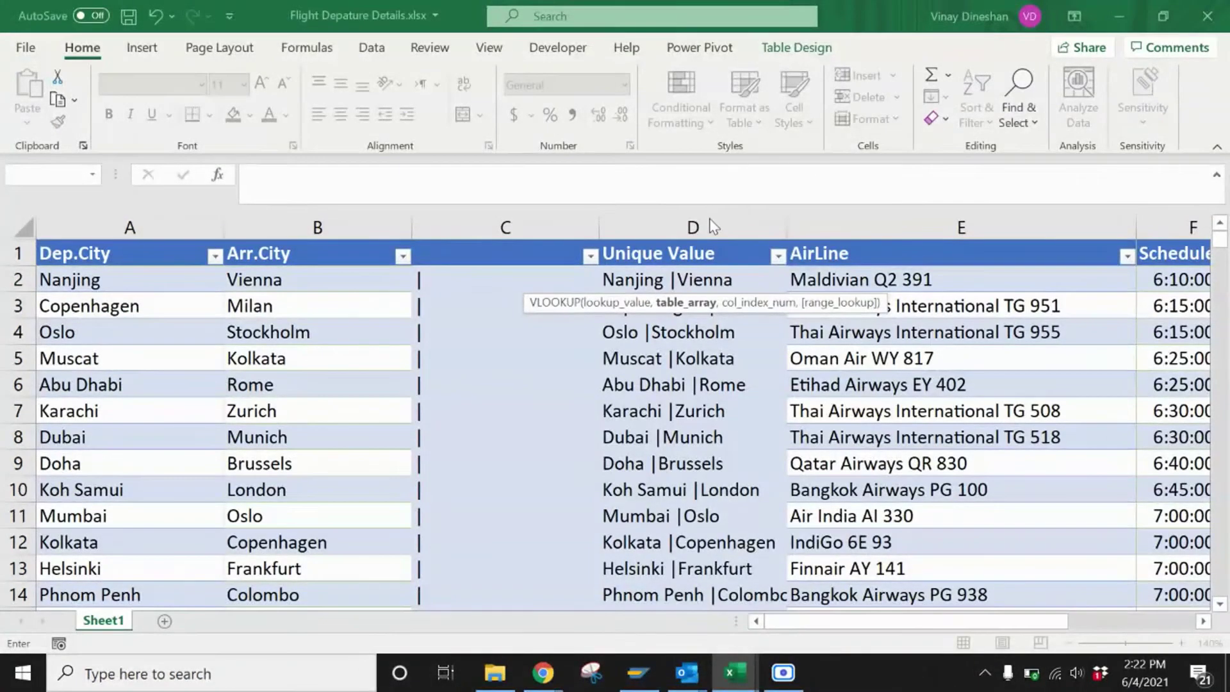
pyautogui.moveTo(708, 222); pyautogui.dragTo(857, 253)
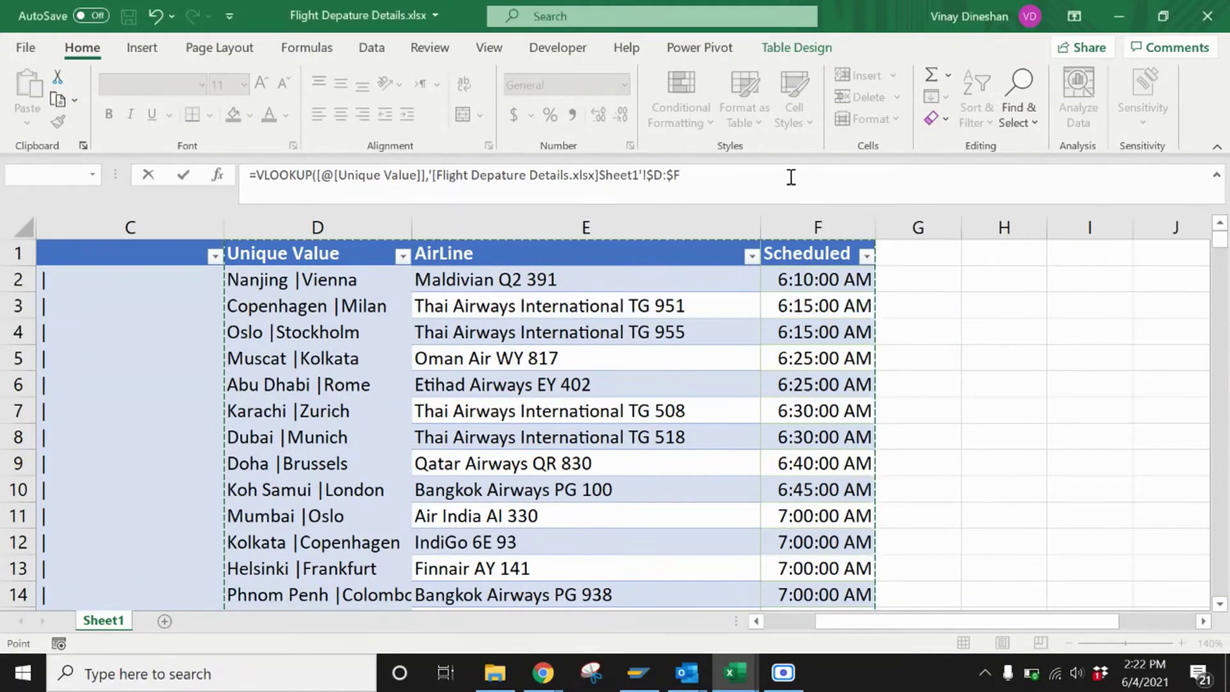
pyautogui.write(',3,')
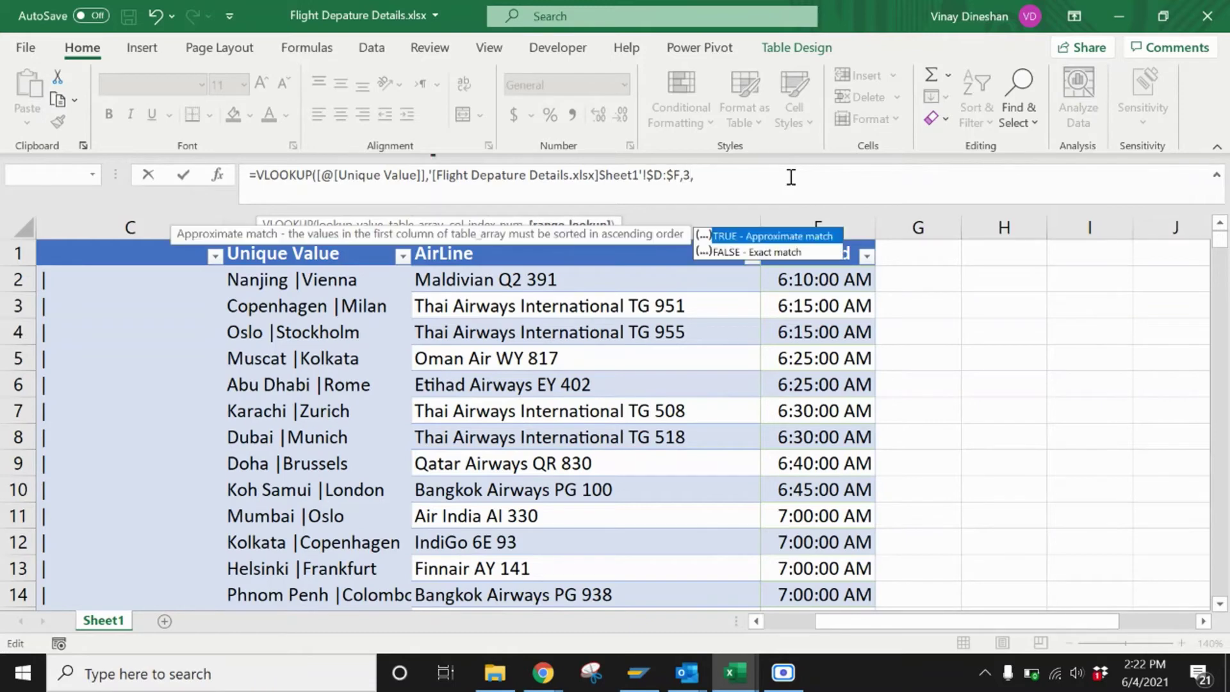
pyautogui.press('Down')
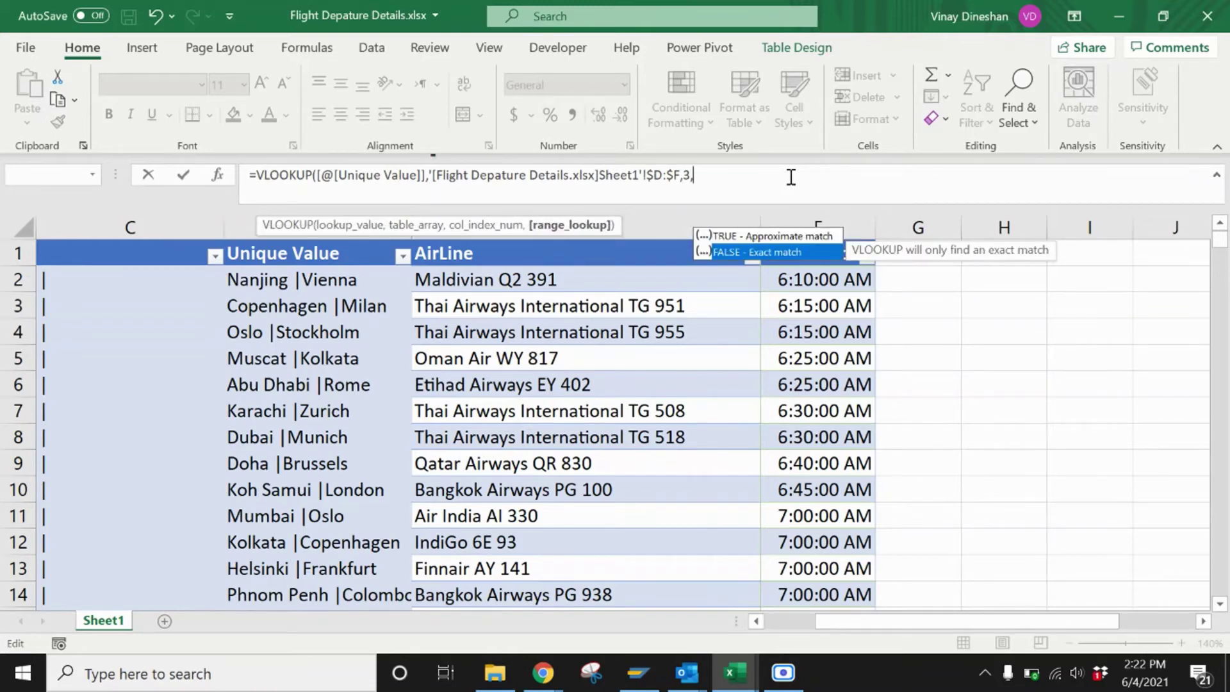
pyautogui.press('Tab')
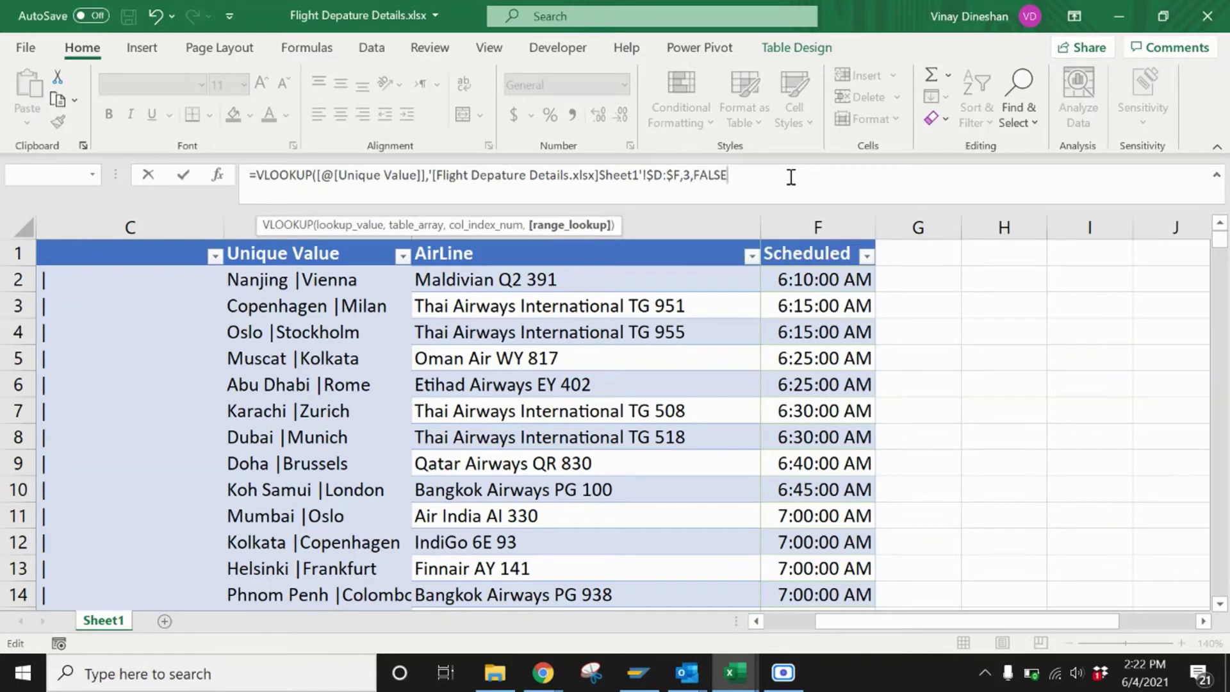
pyautogui.press('Return')
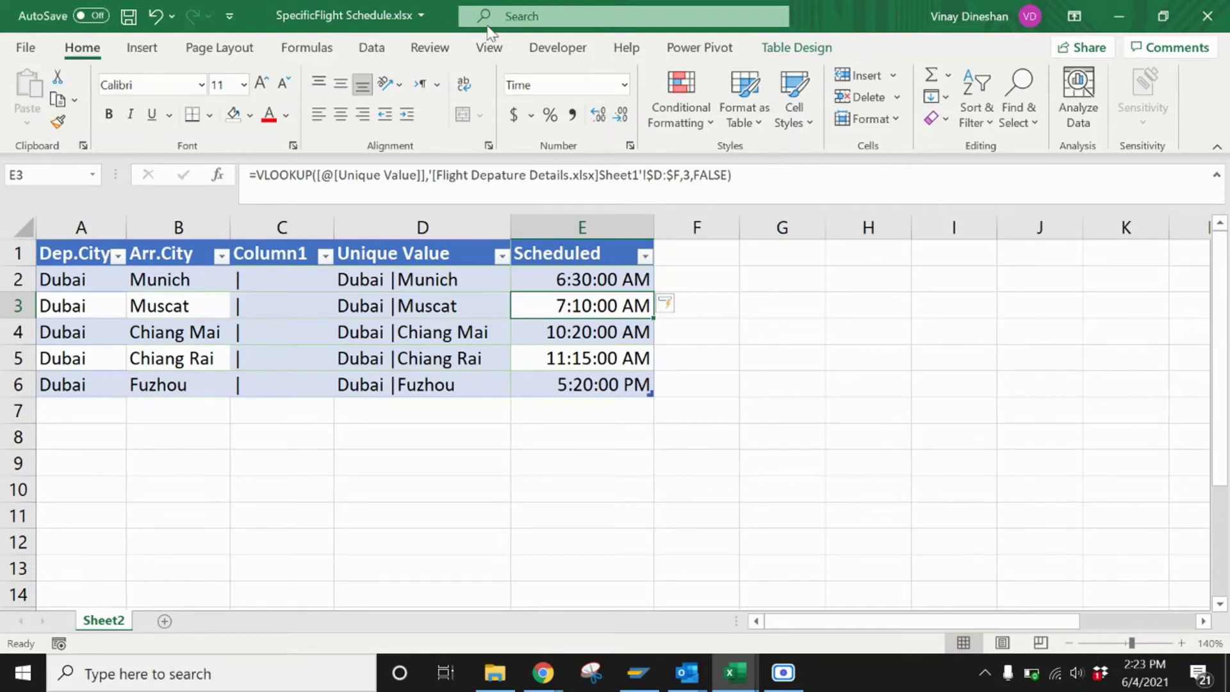
# Step: Delete the separator and Unique Value columns from the schedule and clear the #REF! Scheduled cells
pyautogui.moveTo(310, 229); pyautogui.dragTo(423, 229)
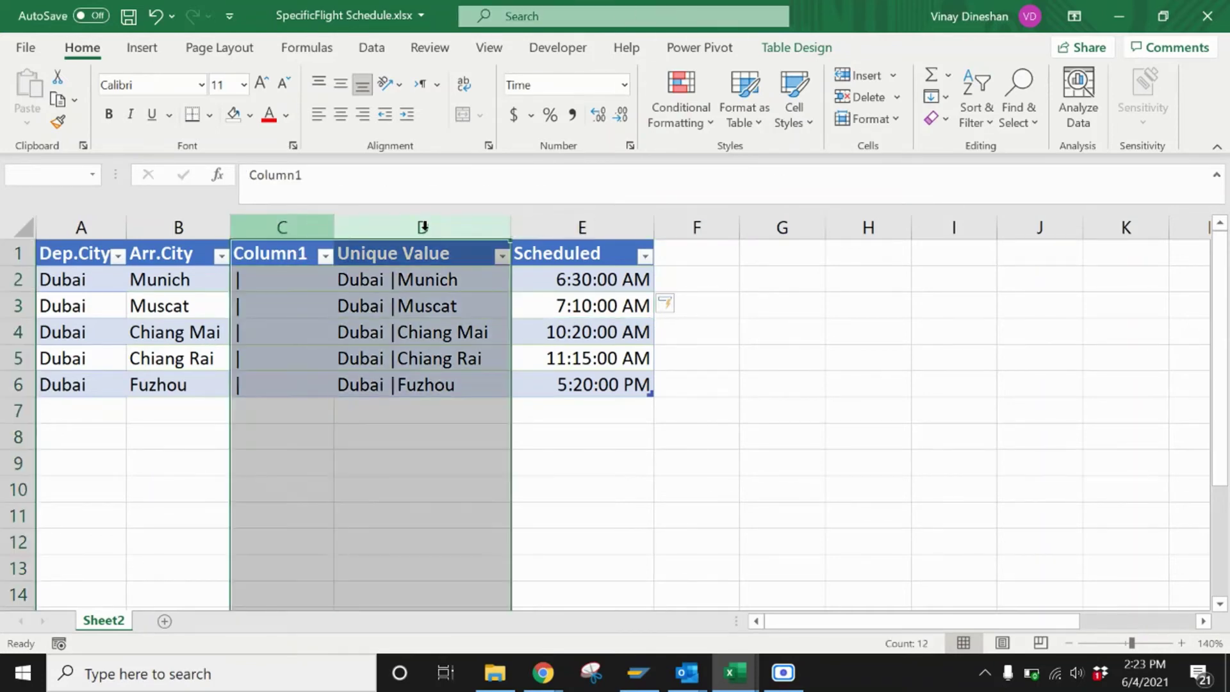
pyautogui.rightClick(425, 229)
pyautogui.click(498, 429)
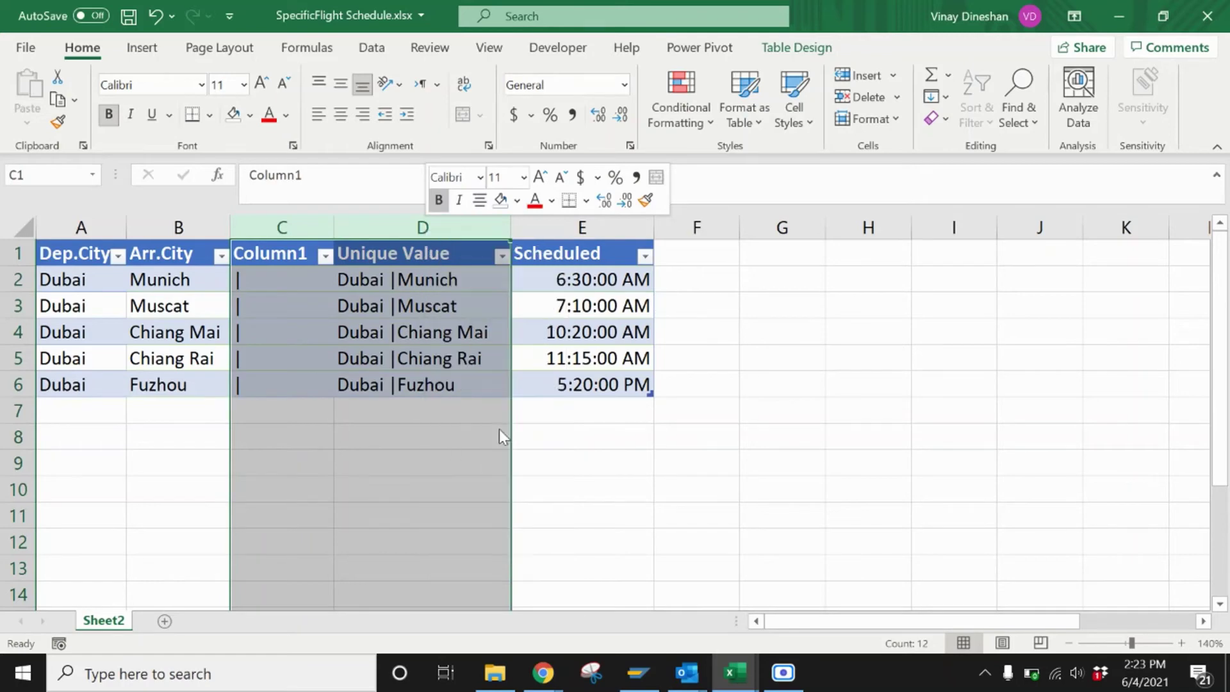
pyautogui.moveTo(324, 282); pyautogui.dragTo(337, 385)
pyautogui.press('Delete')
# Step: Delete the separator and Unique Value columns from the Flight Depature Details table
pyautogui.hotkey('alt', 'Tab')
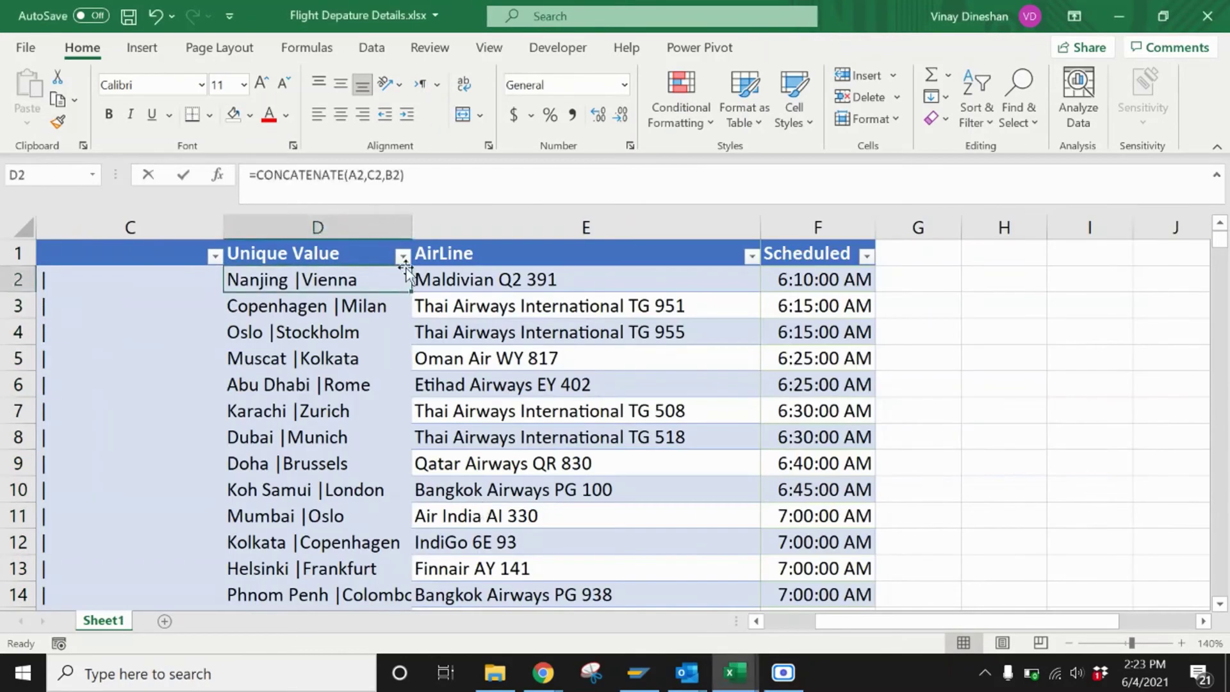
pyautogui.moveTo(318, 227); pyautogui.dragTo(154, 223)
pyautogui.rightClick(154, 225)
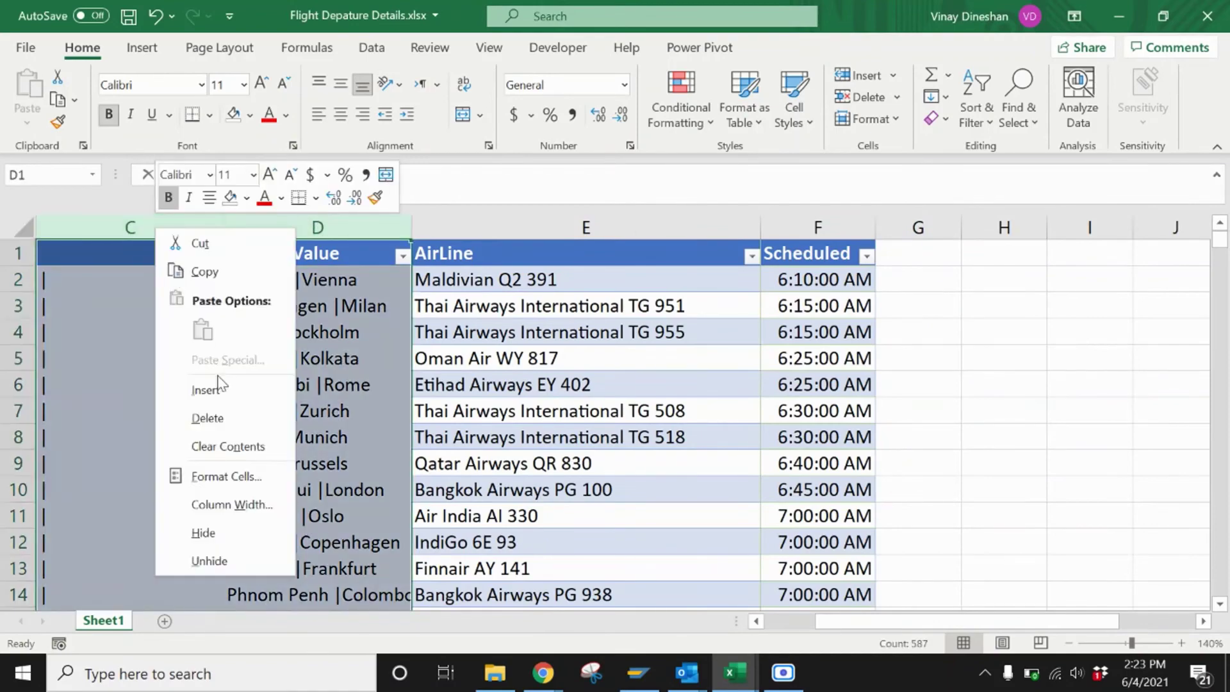
pyautogui.click(218, 416)
pyautogui.click(349, 423)
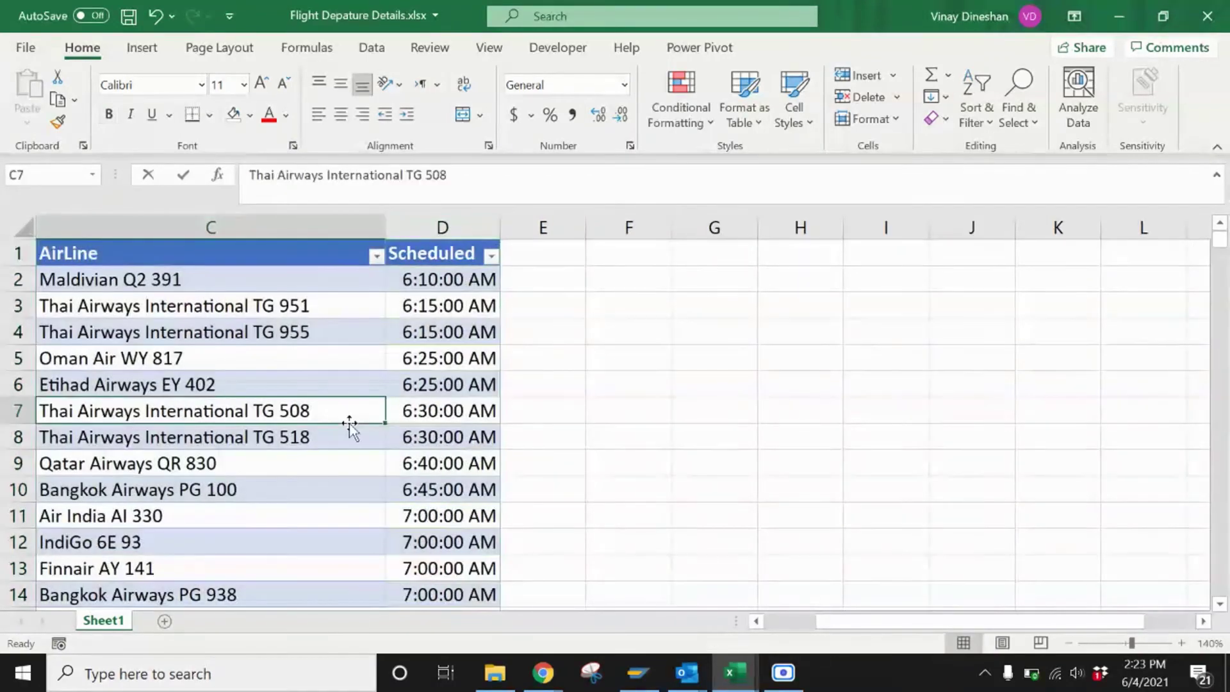
pyautogui.press('Left')
pyautogui.press('Left')
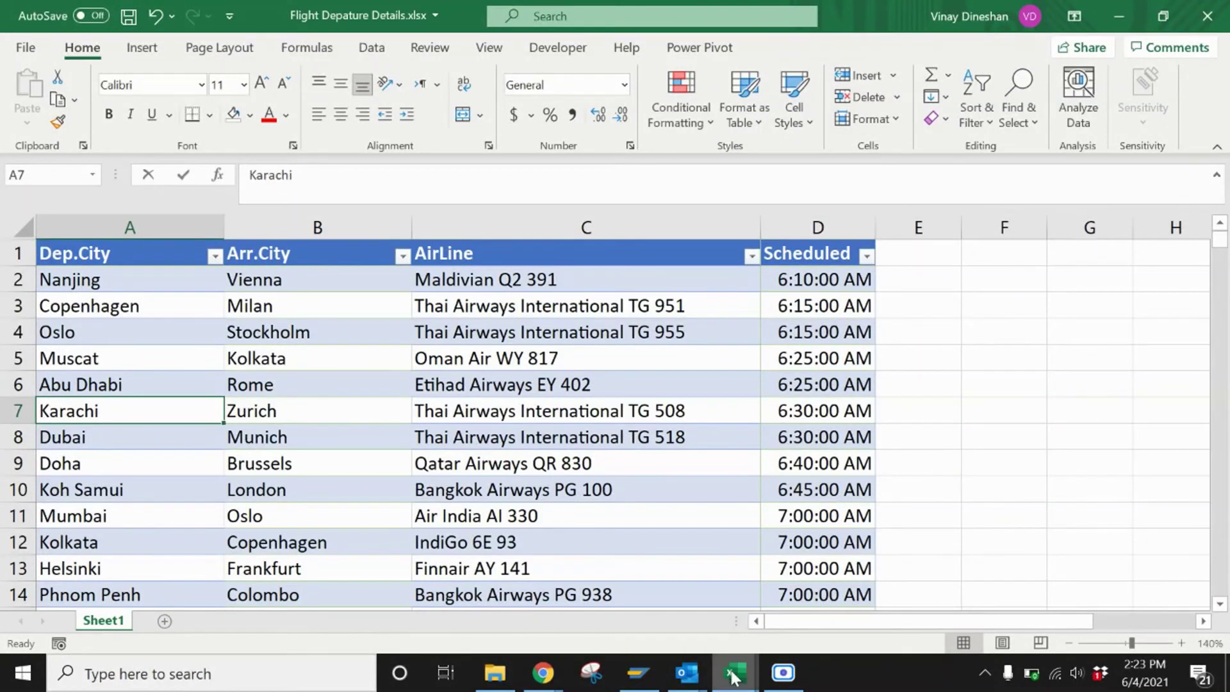
# Step: In the schedule's C2, start =XLOOKUP with A2&B2 as the lookup value
pyautogui.moveTo(735, 671)
pyautogui.click(851, 618)
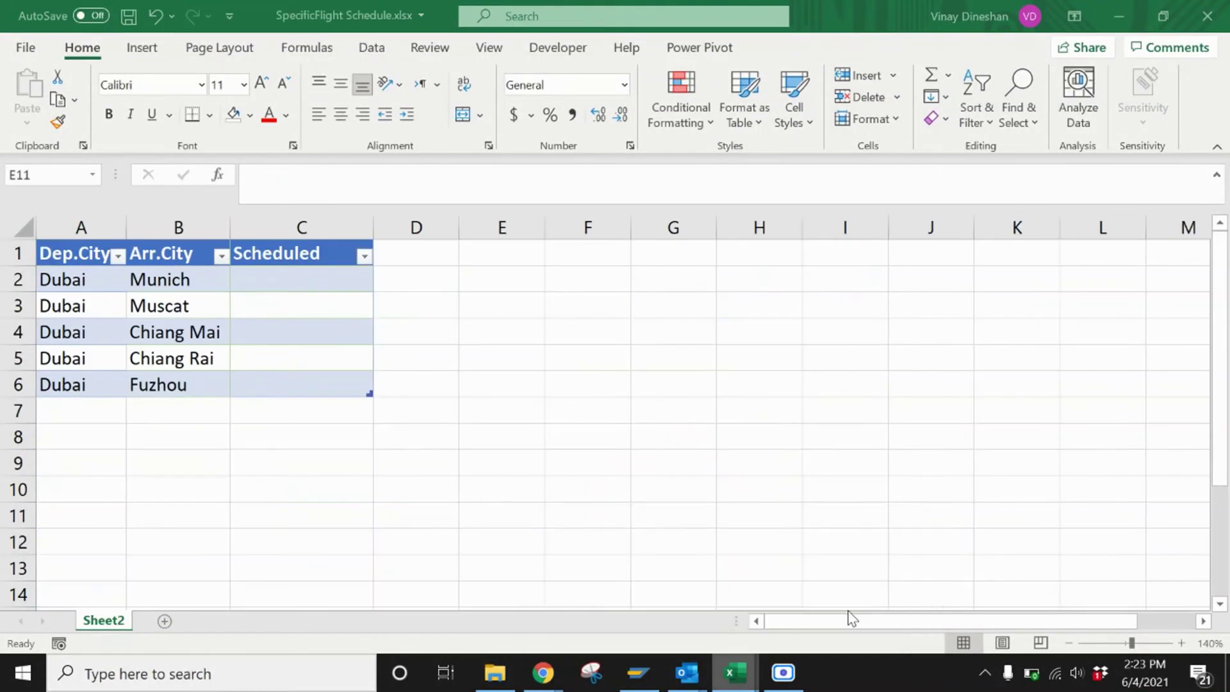
pyautogui.click(294, 288)
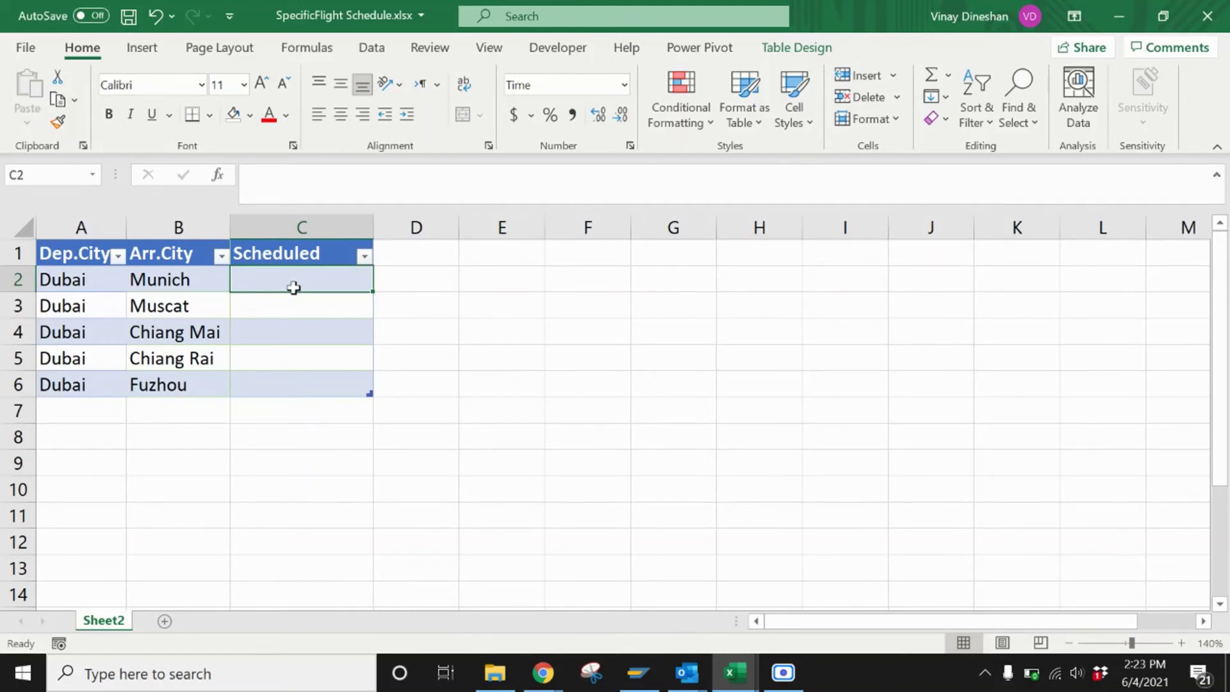
pyautogui.write('=xl')
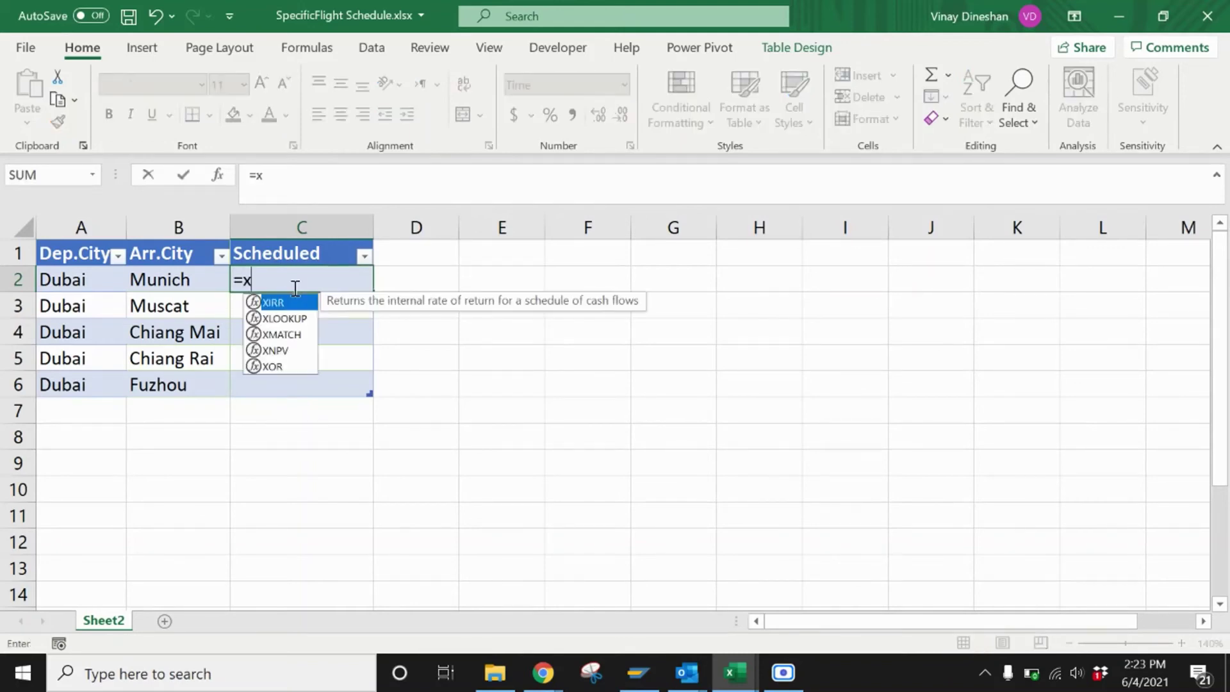
pyautogui.doubleClick(290, 302)
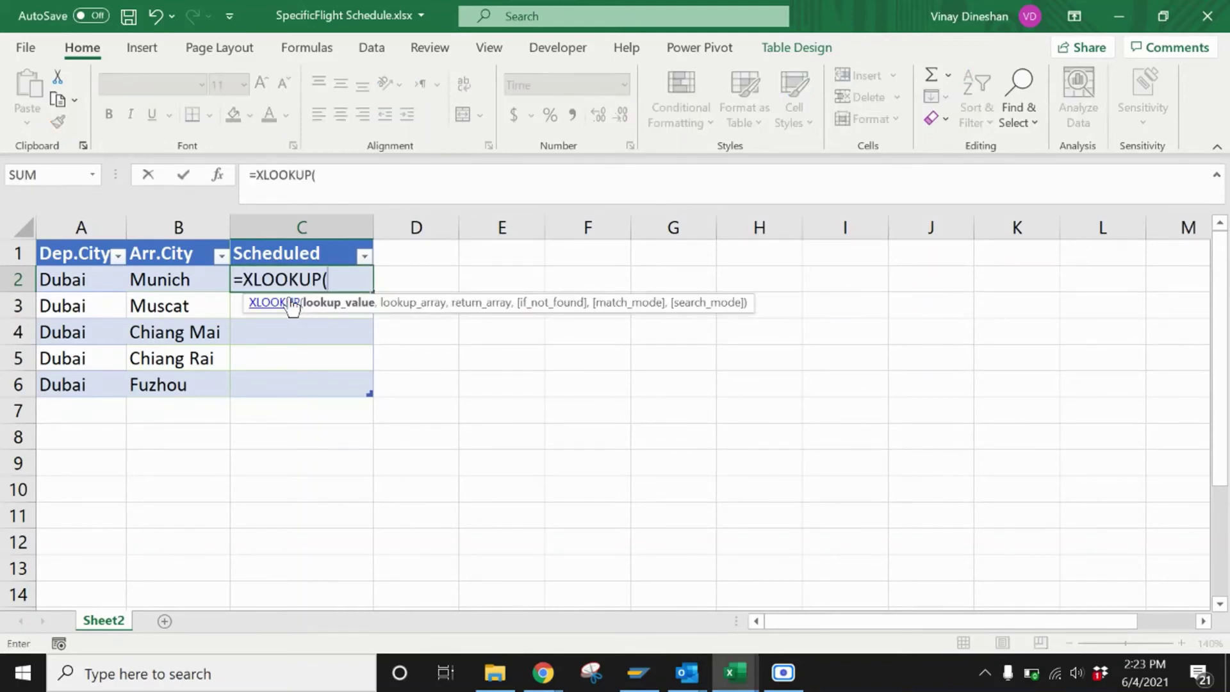
pyautogui.click(101, 282)
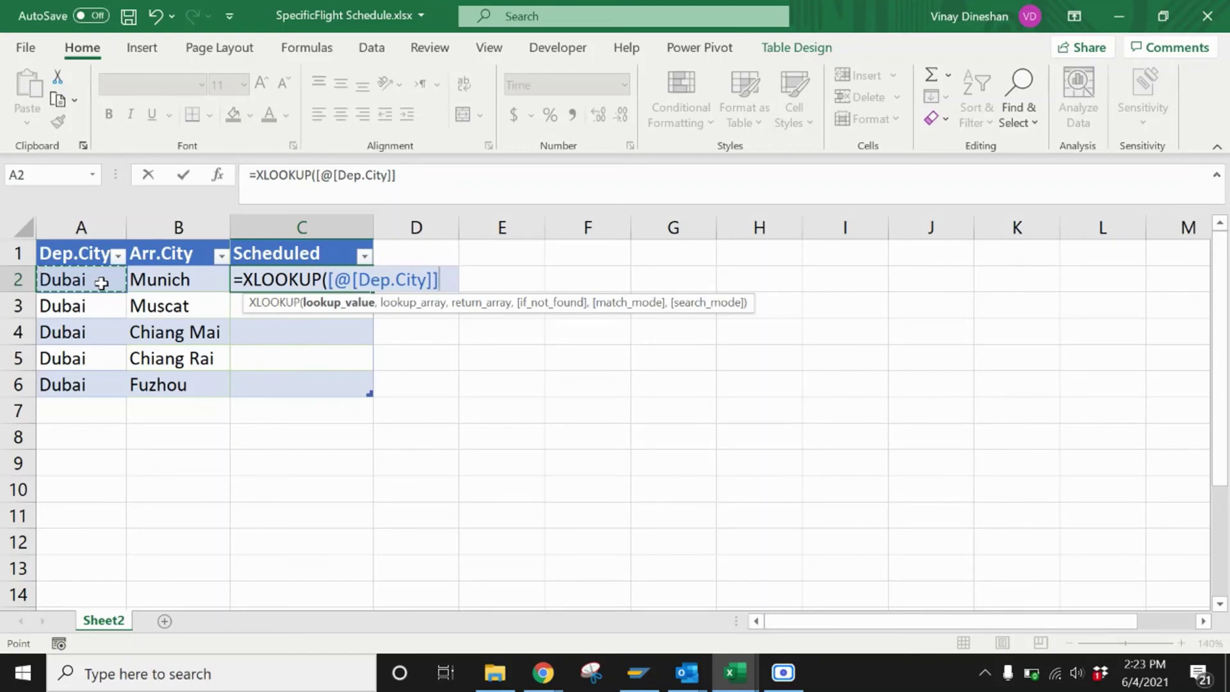
pyautogui.write('&')
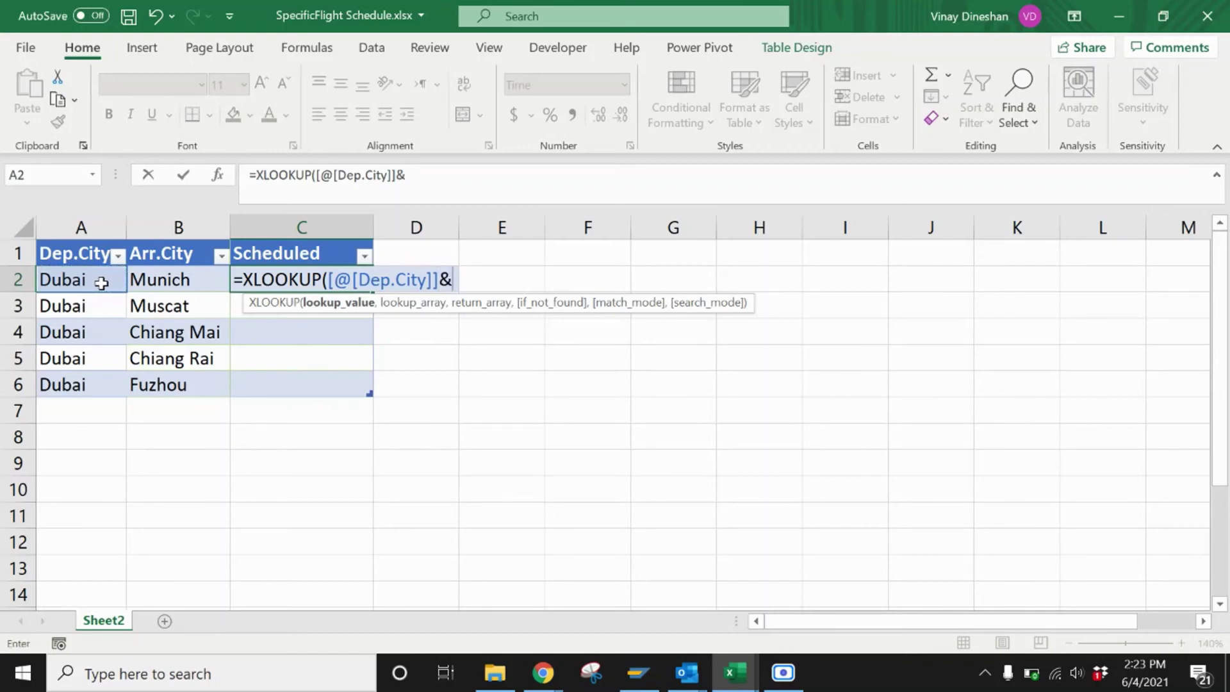
pyautogui.click(170, 282)
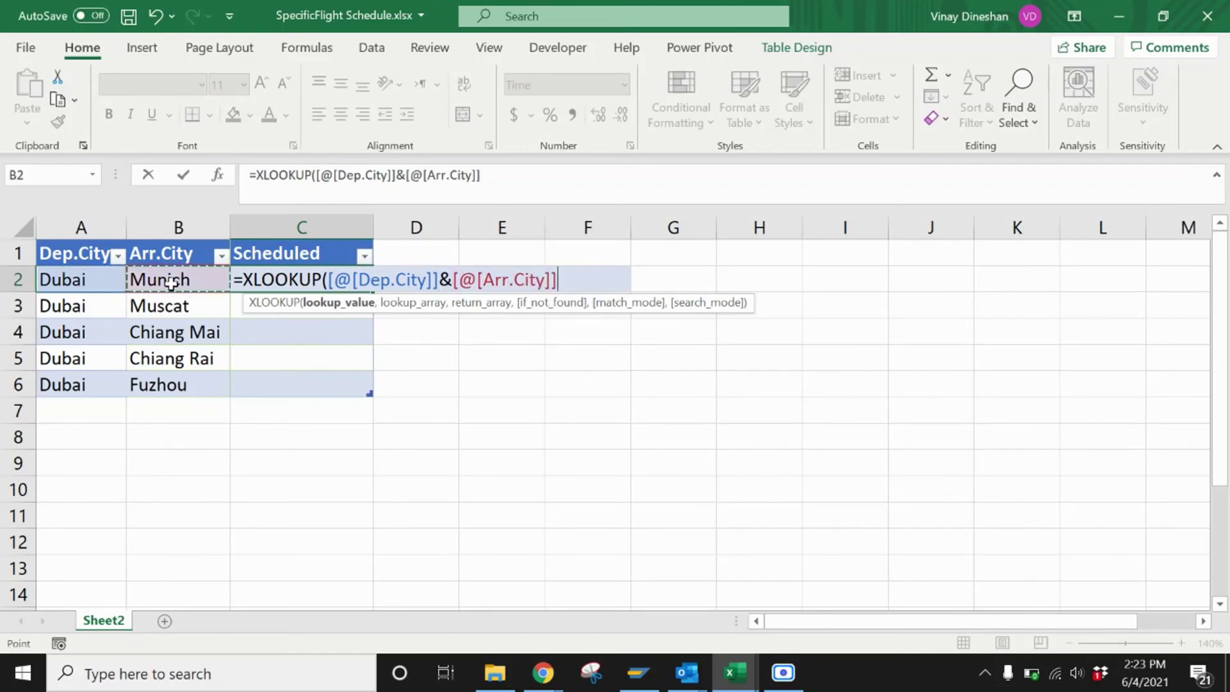
pyautogui.write(',')
pyautogui.hotkey('ctrl', 'Tab')
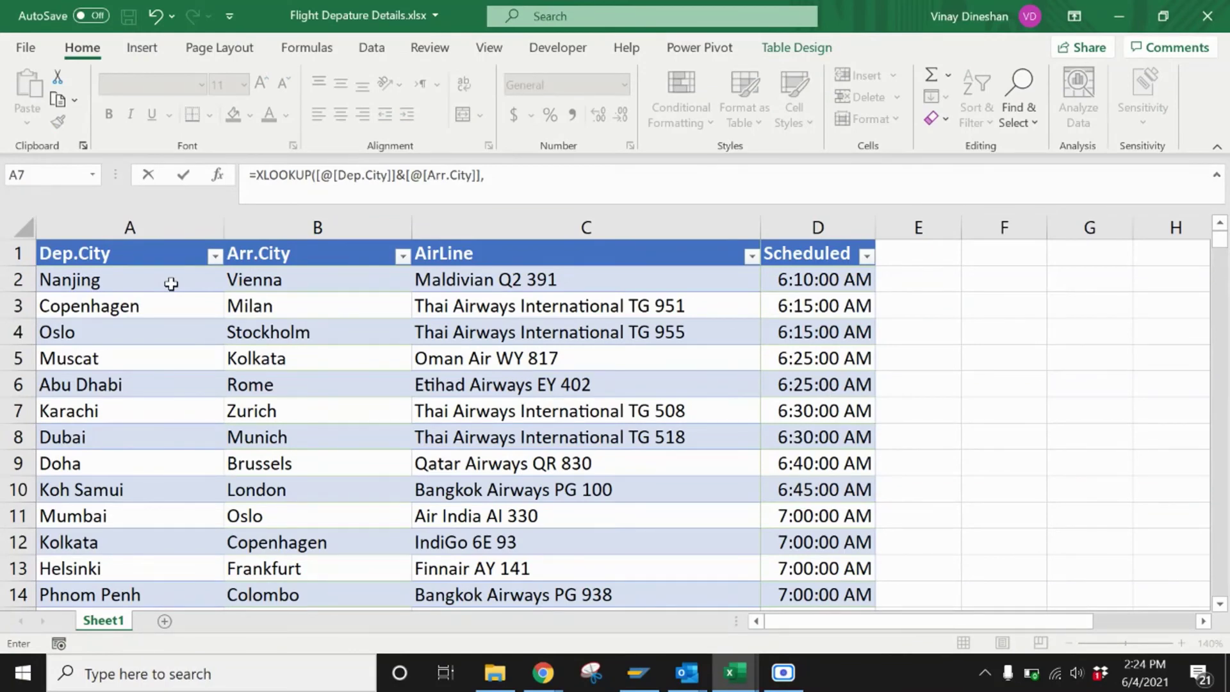
# Step: Finish the XLOOKUP with lookup array A:A&B:B and return column D of Flight Depature Details
pyautogui.click(164, 228)
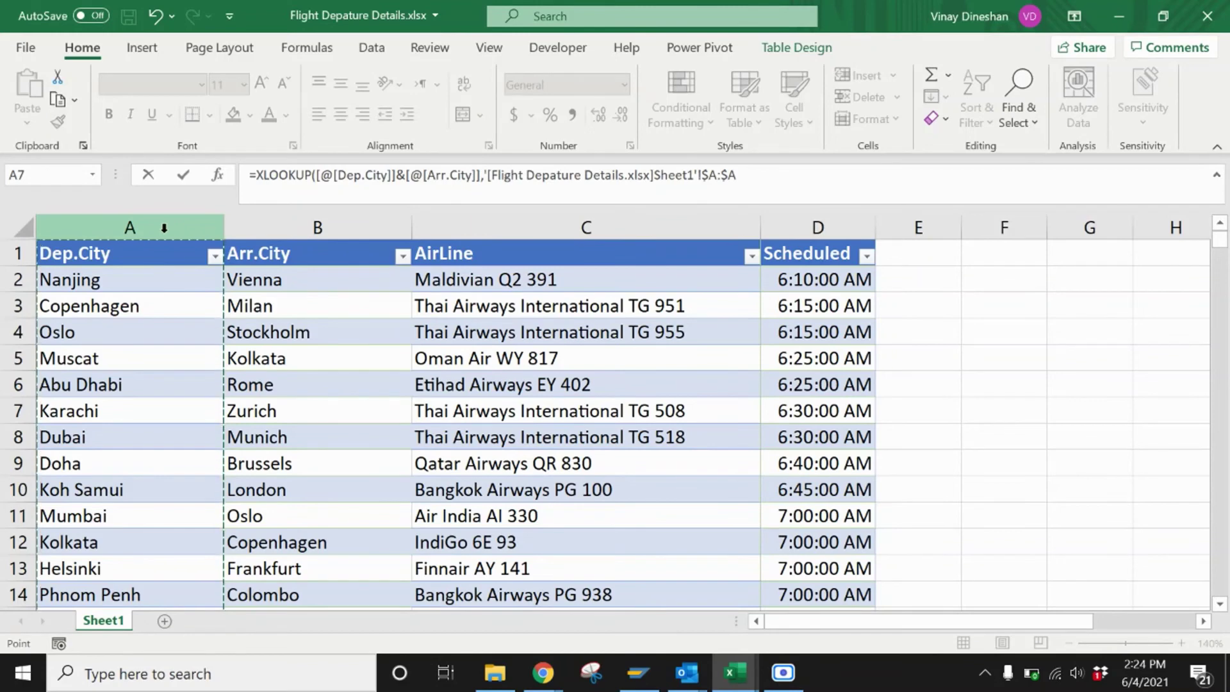
pyautogui.write('&')
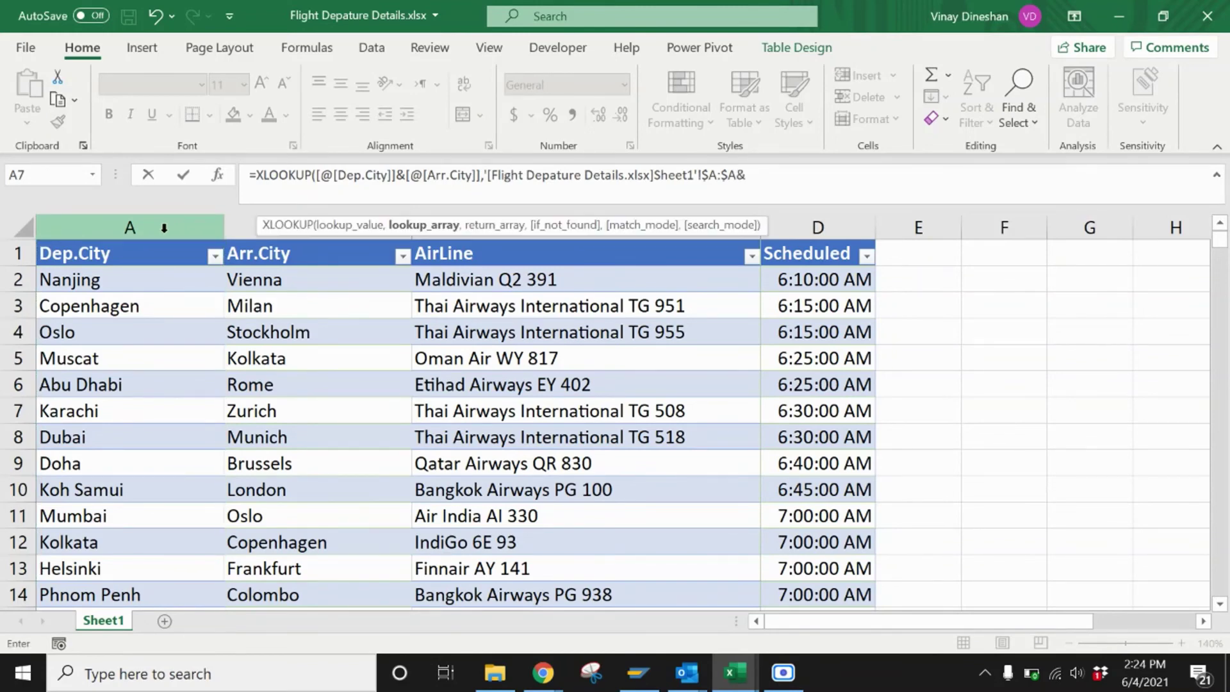
pyautogui.click(244, 223)
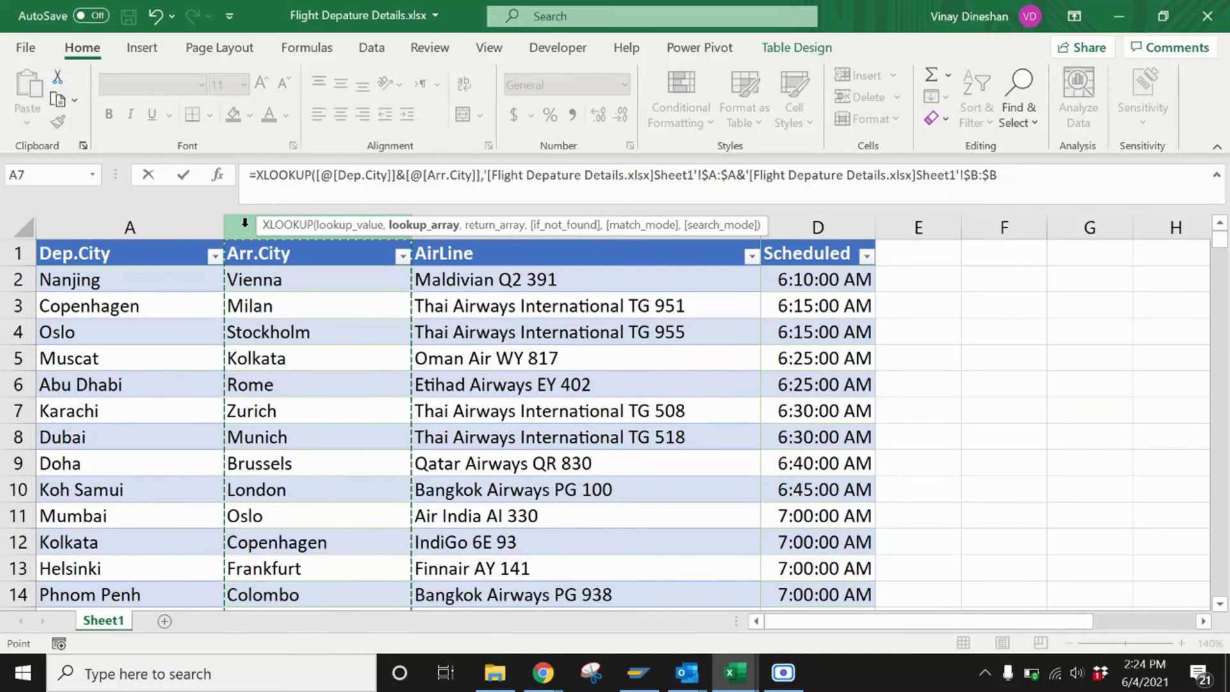
pyautogui.write(',')
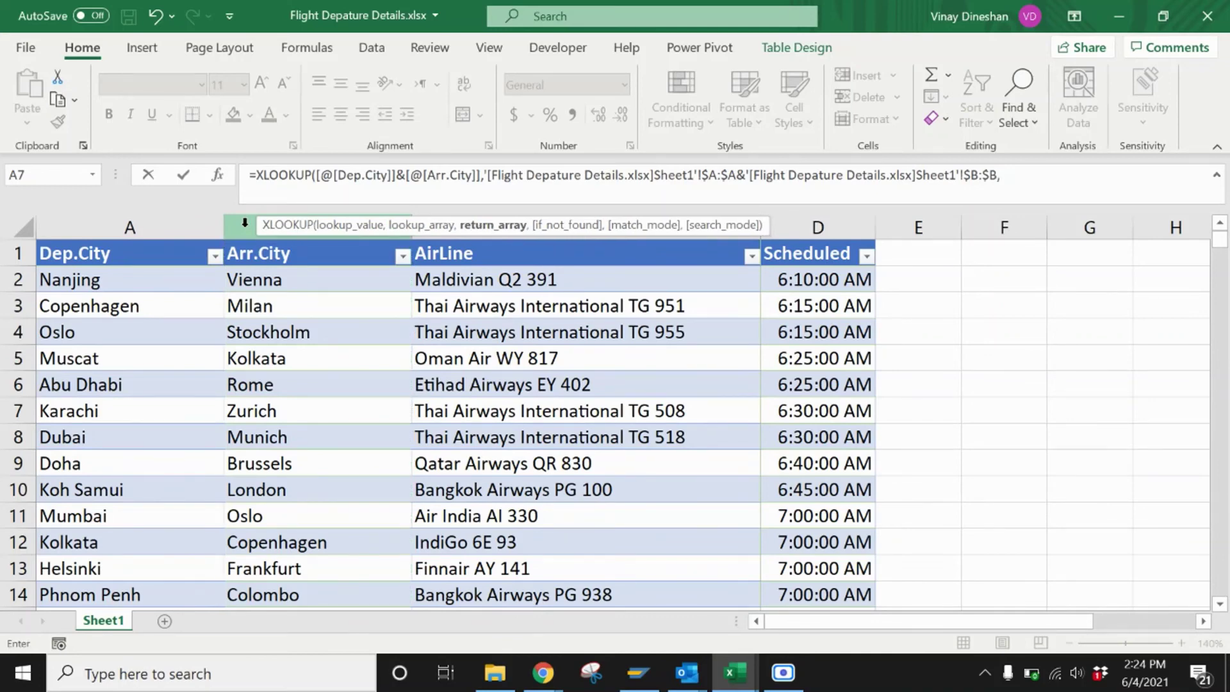
pyautogui.click(822, 227)
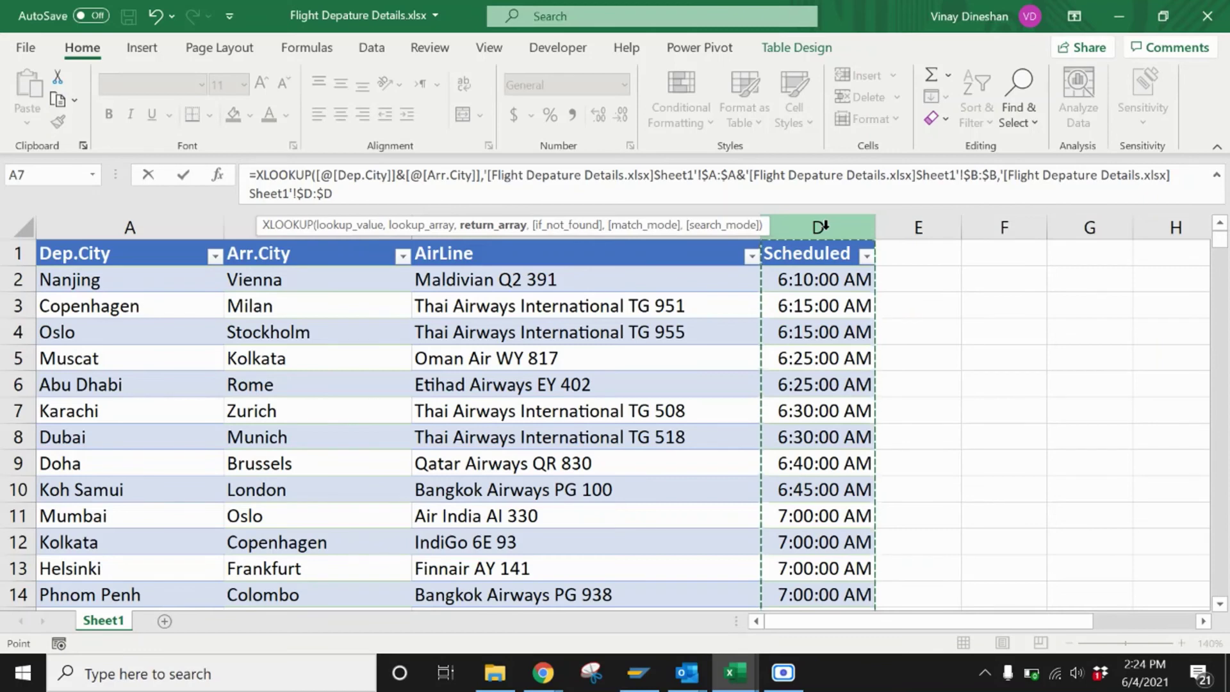
pyautogui.write(')')
pyautogui.press('Return')
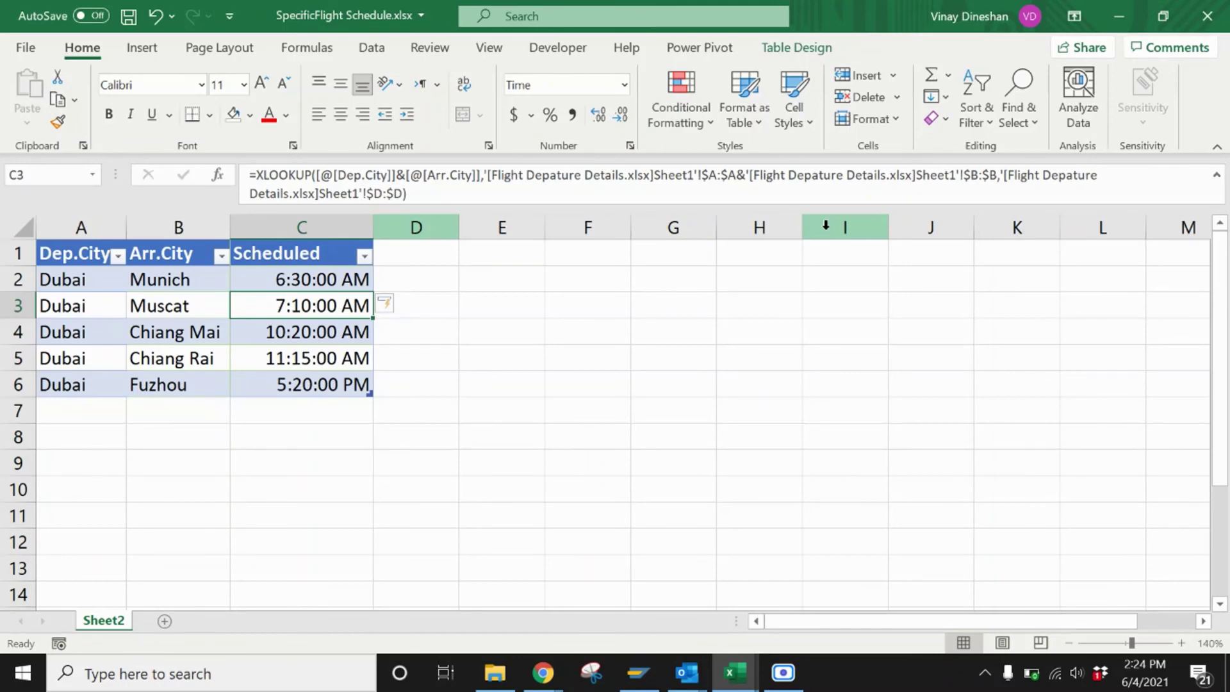
# Step: Copy Mumbai and Oslo from A11:B11 of the details table and paste them as values into schedule row 2
pyautogui.hotkey('alt', 'Tab')
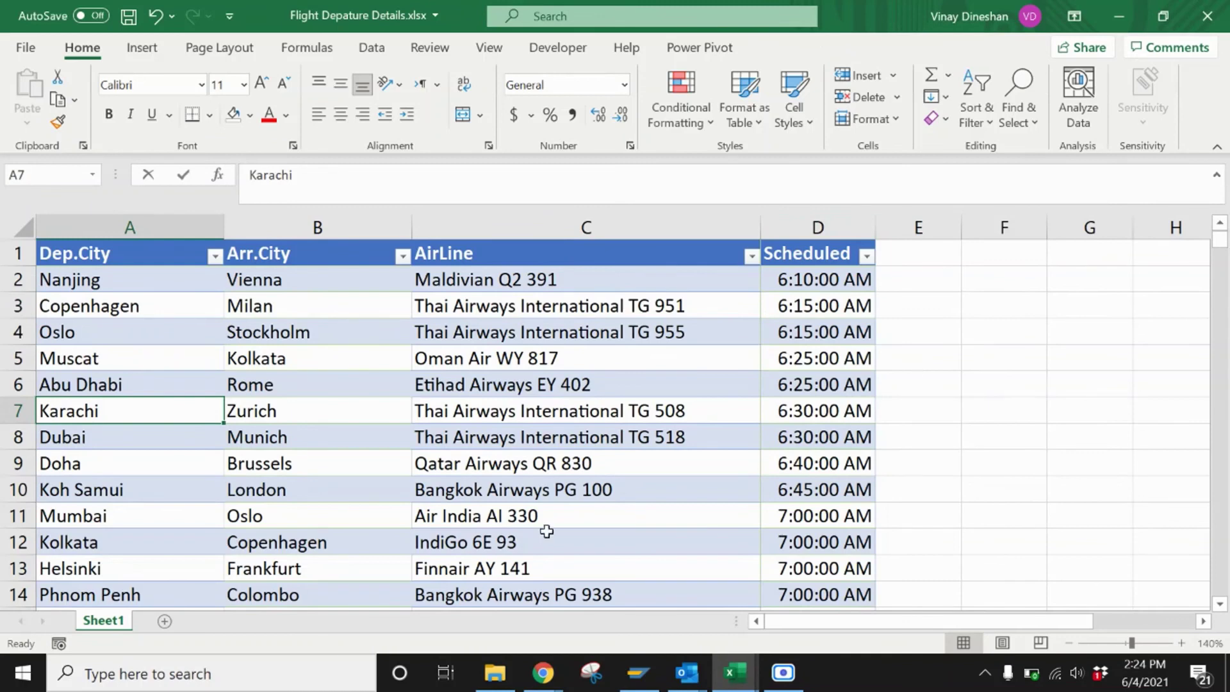
pyautogui.click(102, 516)
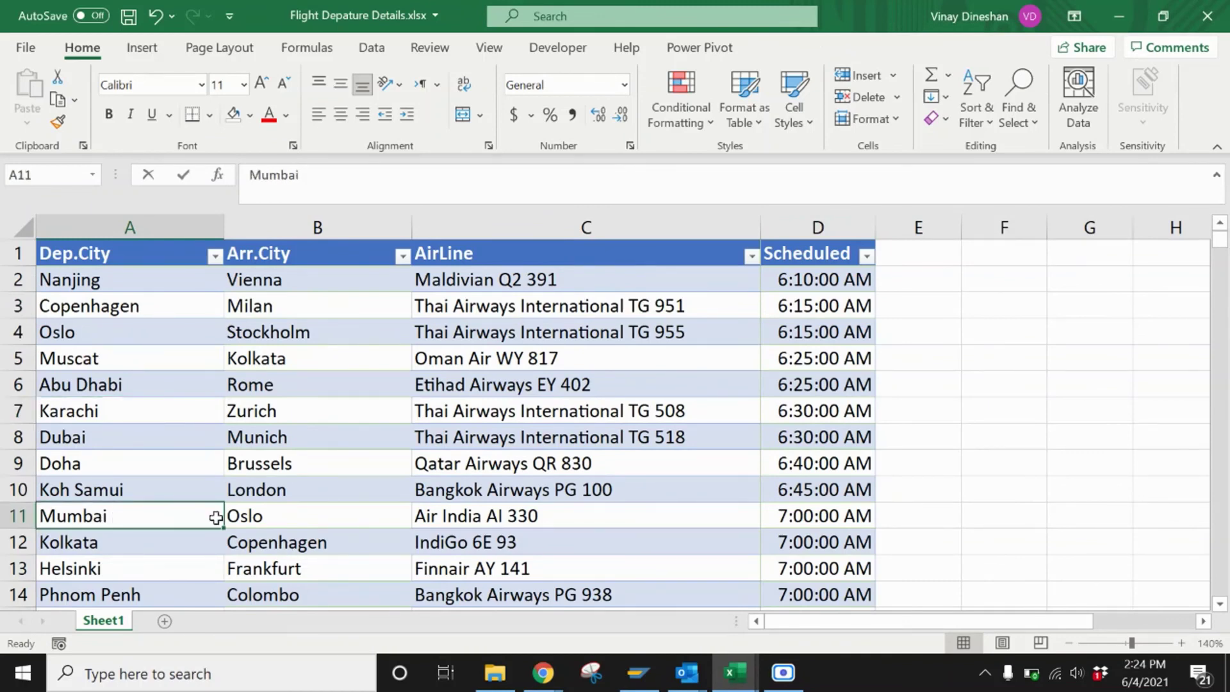
pyautogui.moveTo(232, 518); pyautogui.dragTo(234, 519)
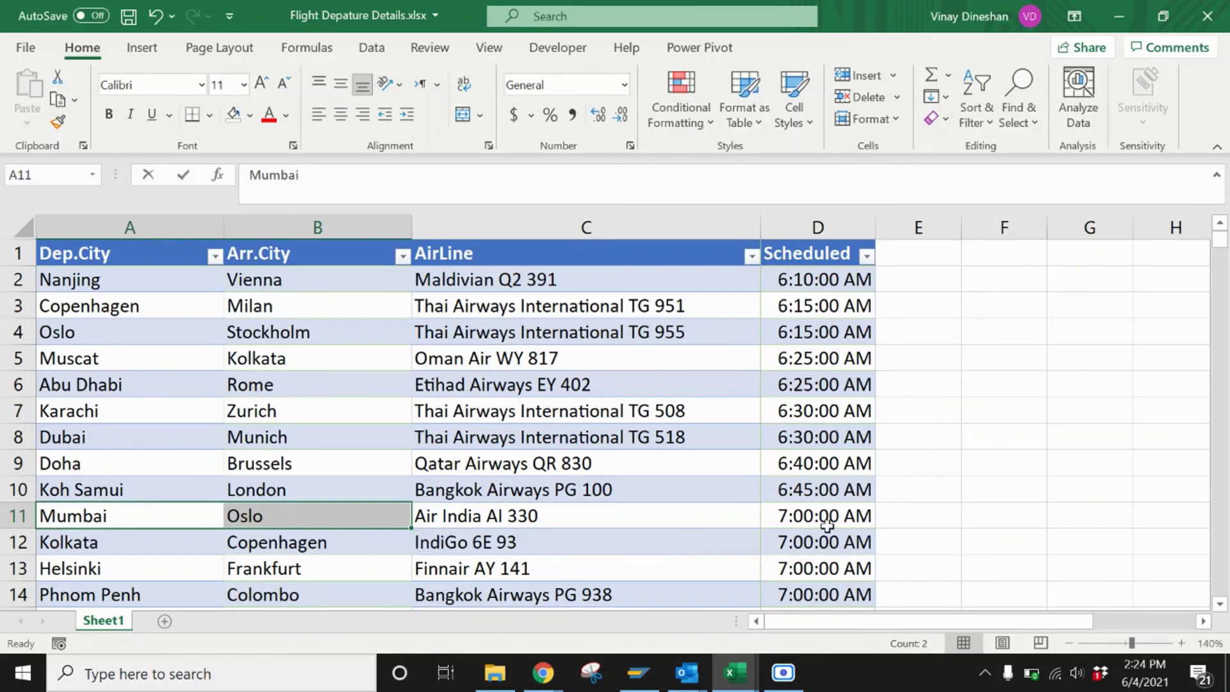
pyautogui.hotkey('ctrl', 'c')
pyautogui.hotkey('alt', 'Tab')
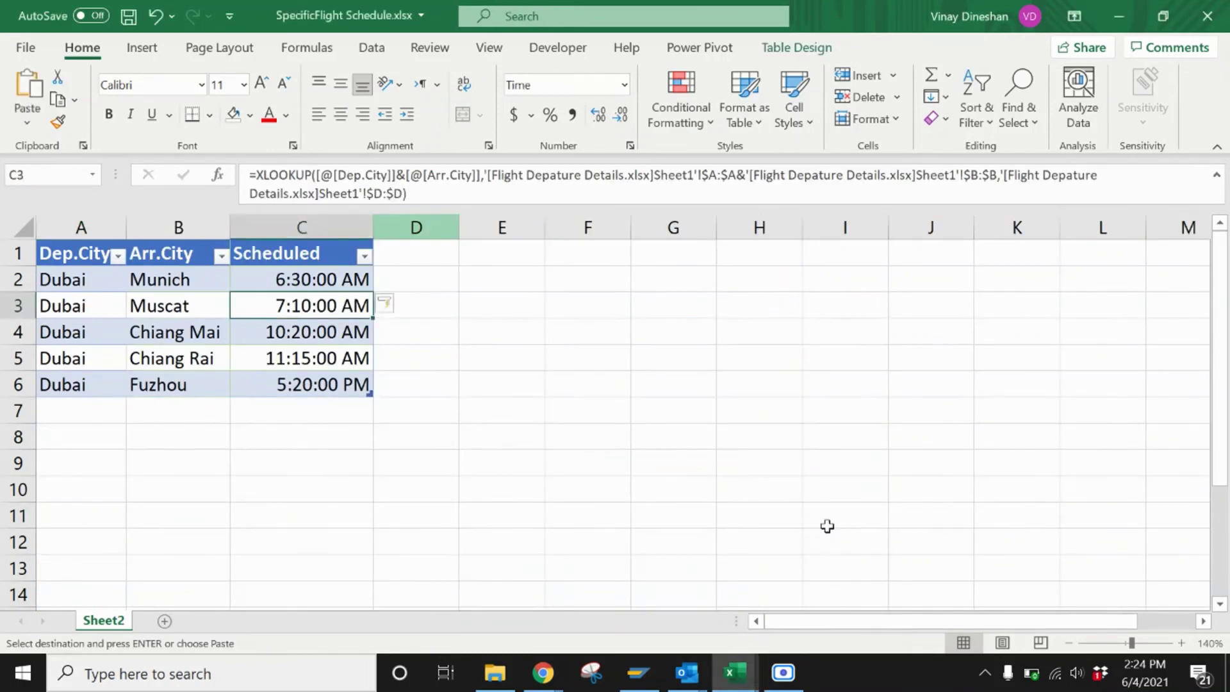
pyautogui.click(71, 282)
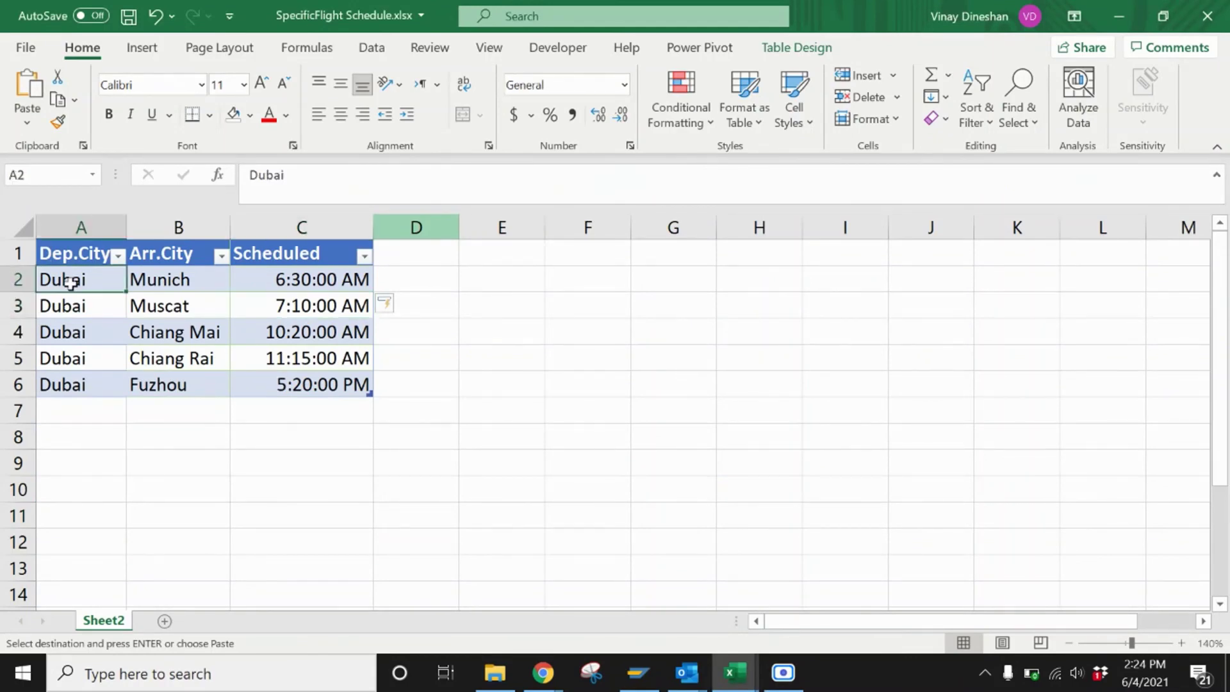
pyautogui.rightClick(70, 282)
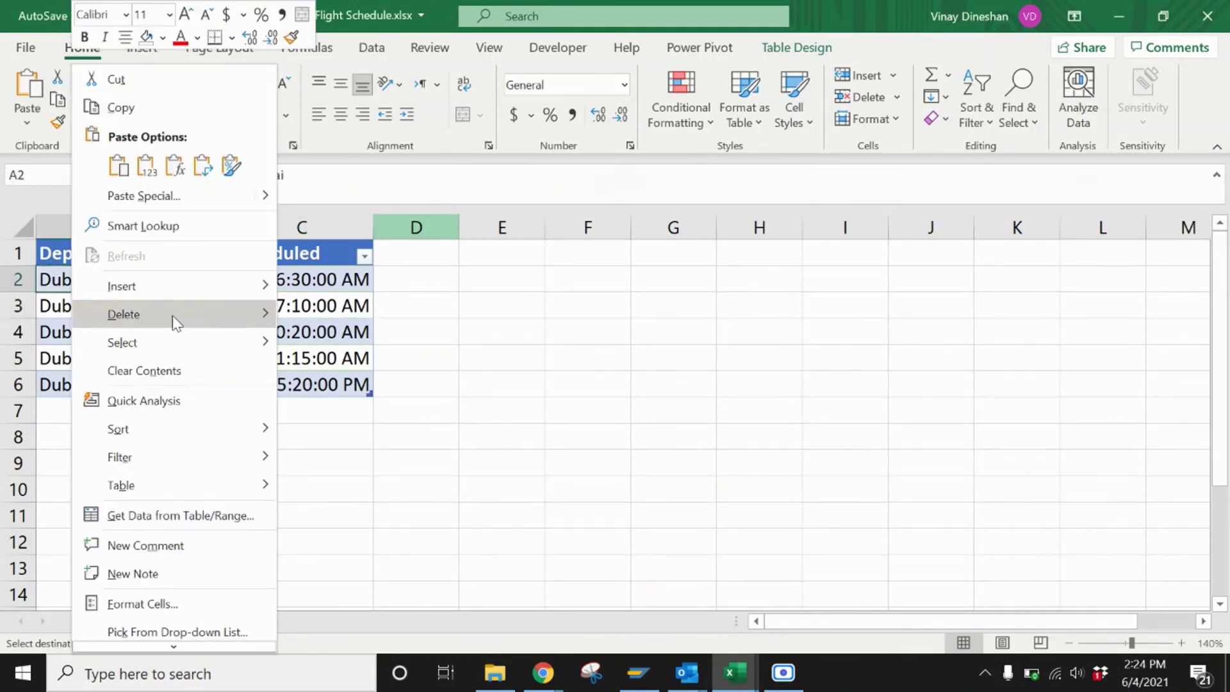
pyautogui.click(147, 167)
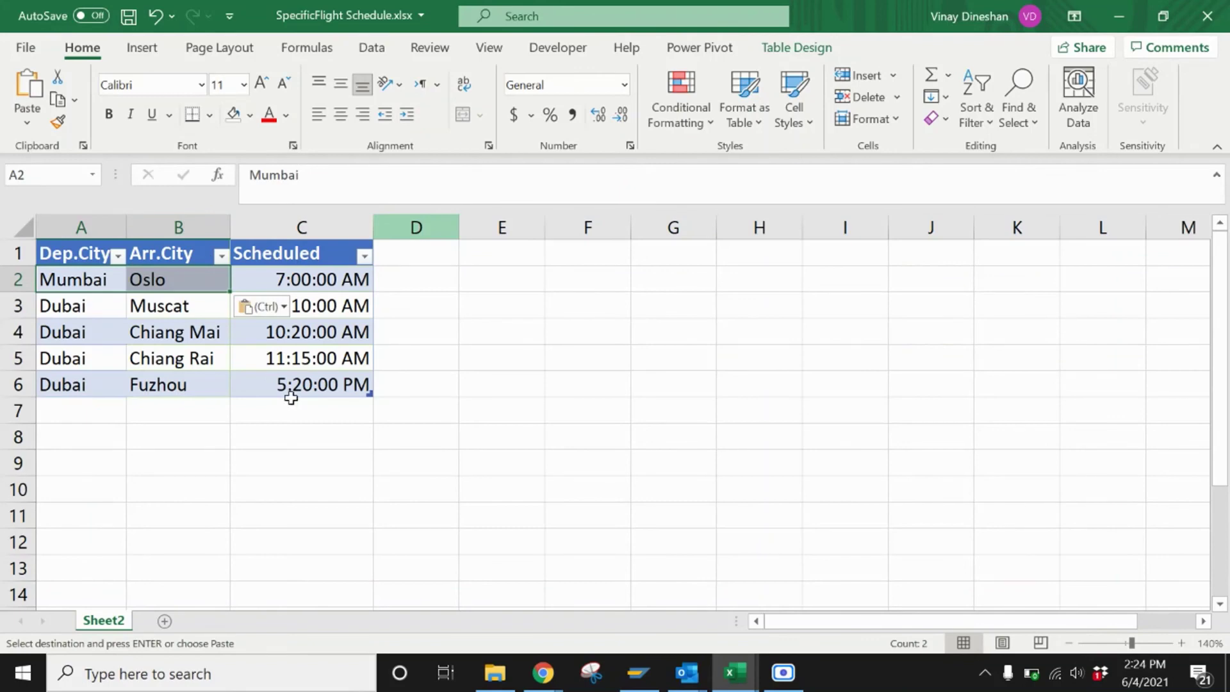
pyautogui.click(324, 275)
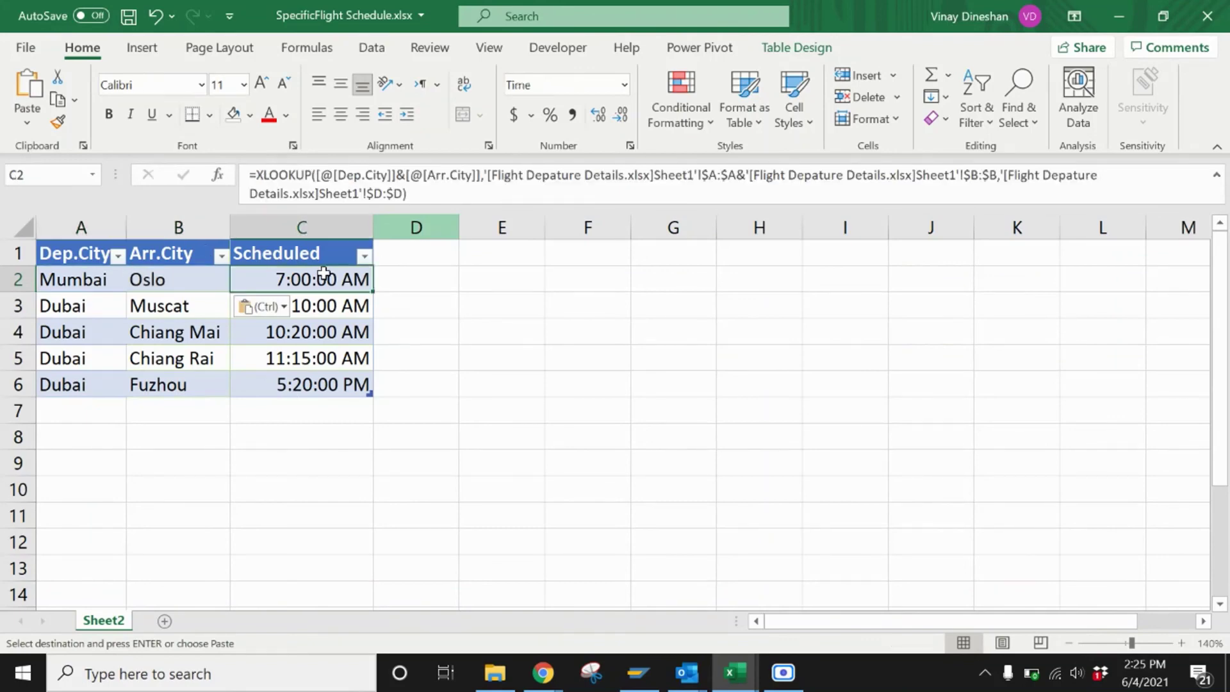